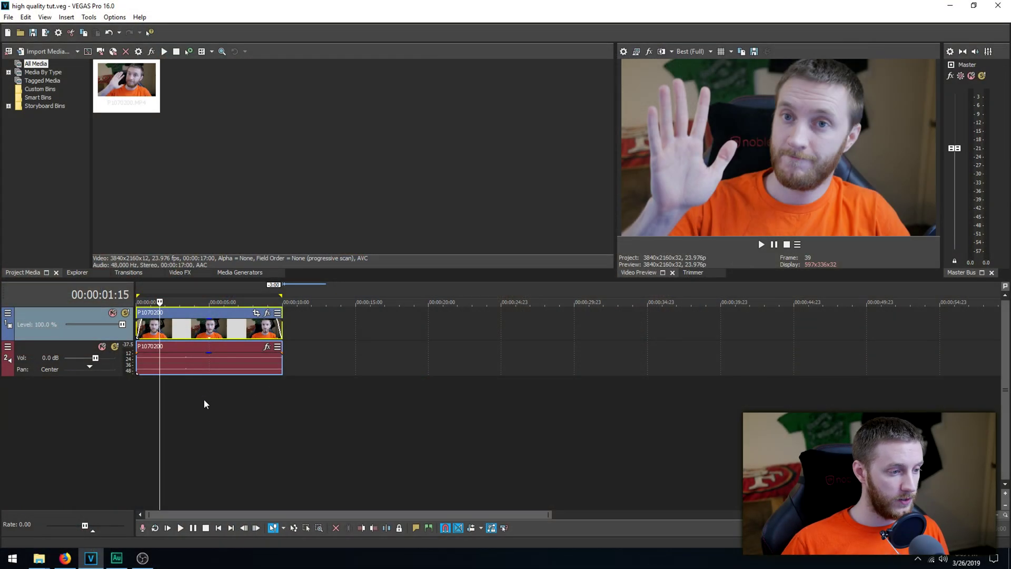
Step: Select the whole clip as the time selection and open File > Render As
double_click(207, 367)
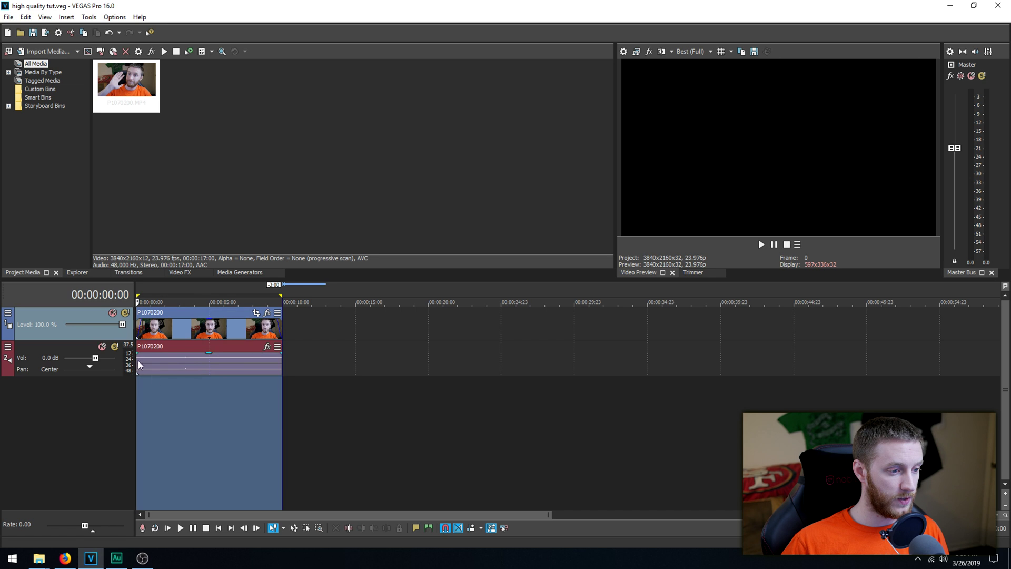
left_click(8, 16)
left_click(57, 97)
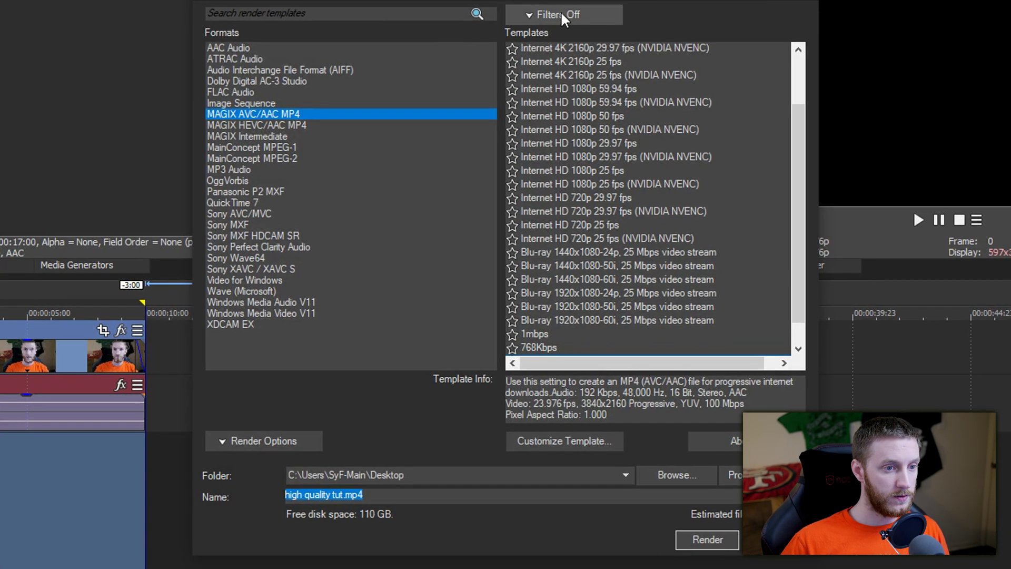
Step: Filter the render templates by searching for 'mp4'
left_click(556, 31)
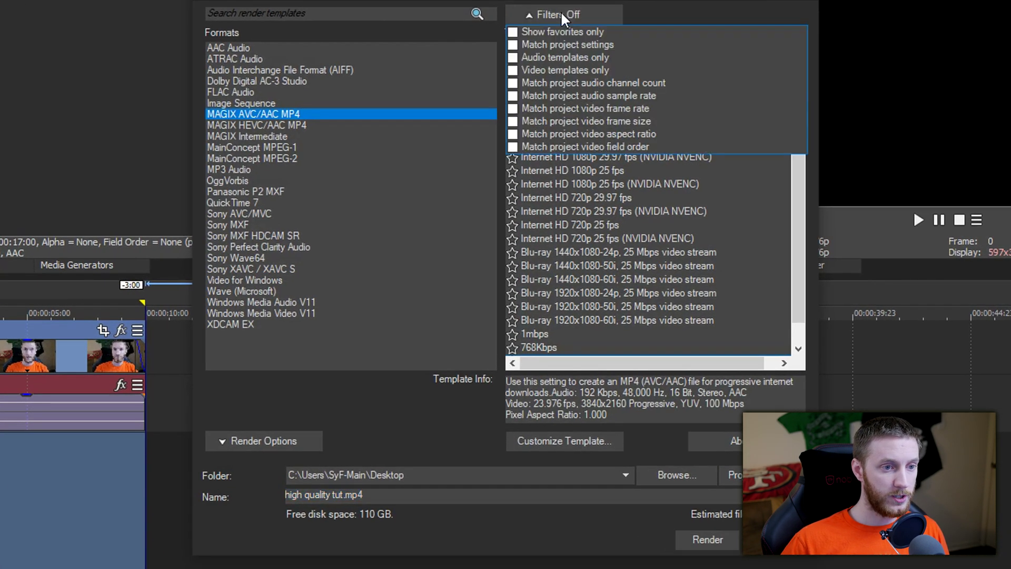
left_click(559, 30)
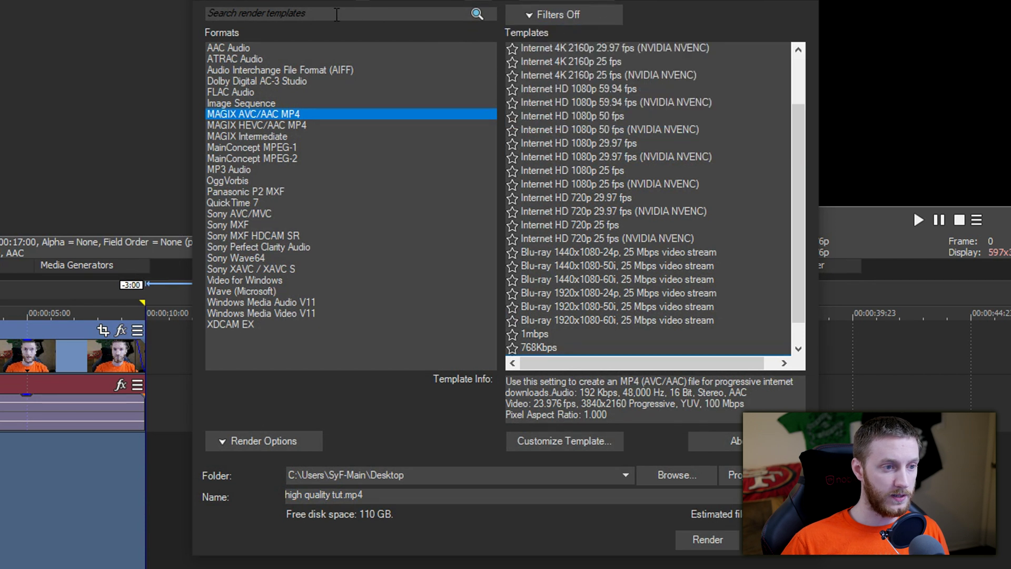
left_click(336, 15)
type("mp4")
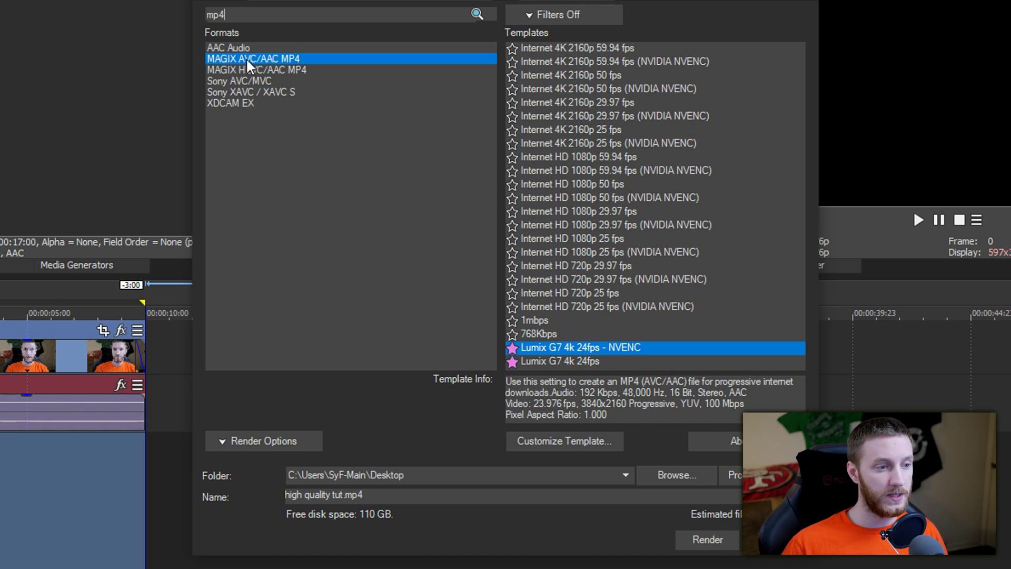
Step: Browse the Lumix and NVENC templates, then customize Internet 4K 2160p 59.94 fps
key("Down")
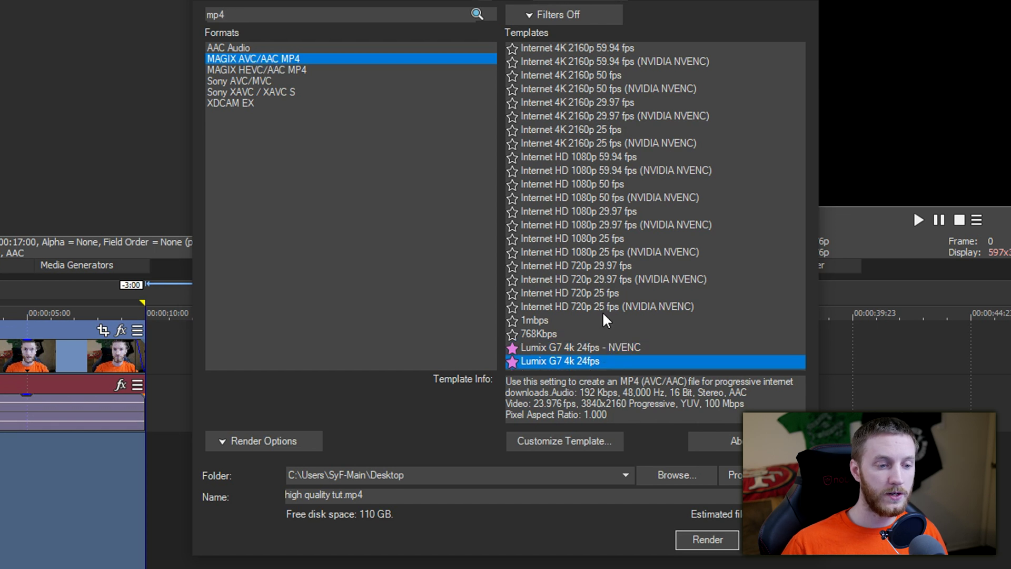
left_click(543, 349)
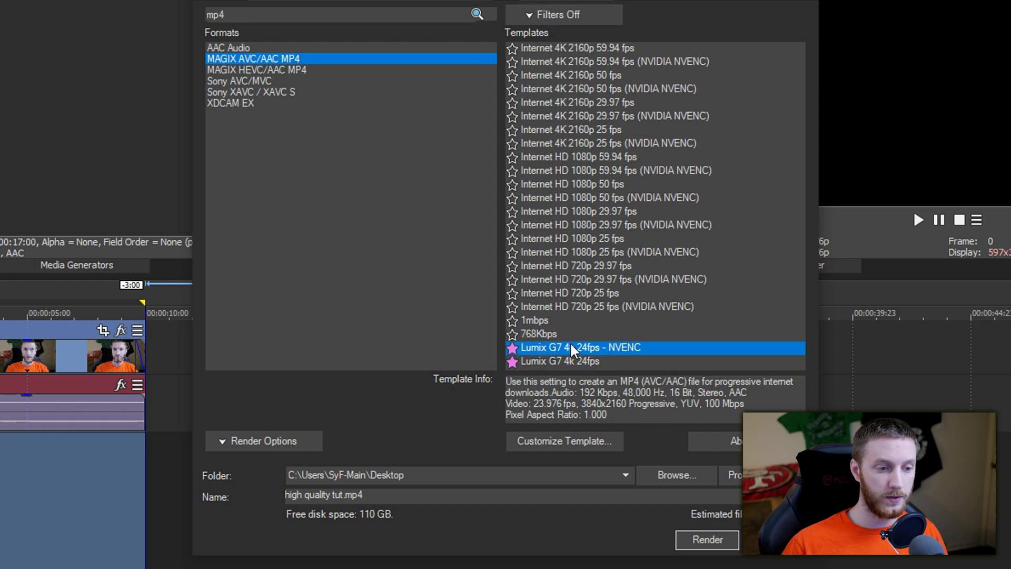
left_click(579, 148)
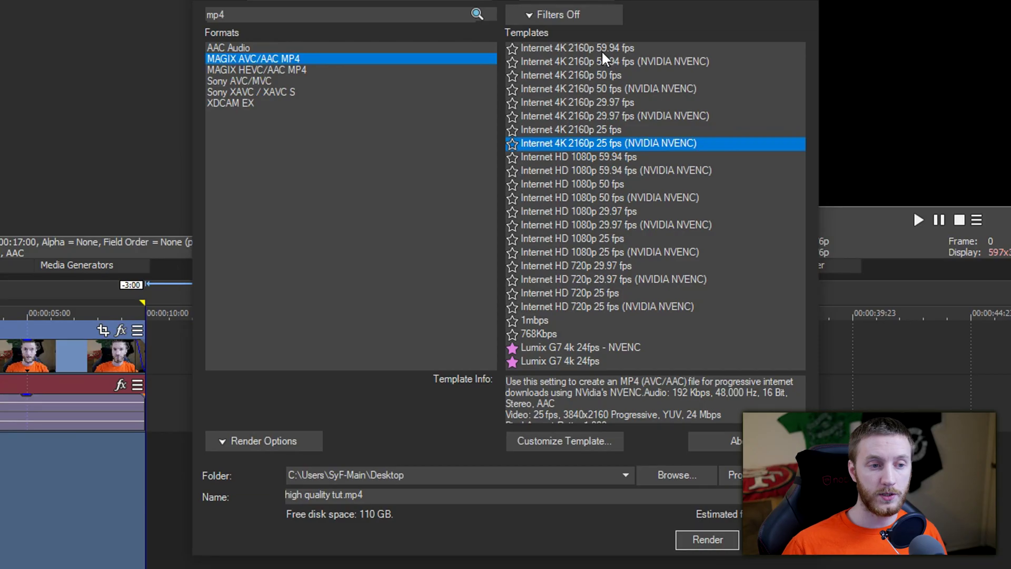
left_click(590, 47)
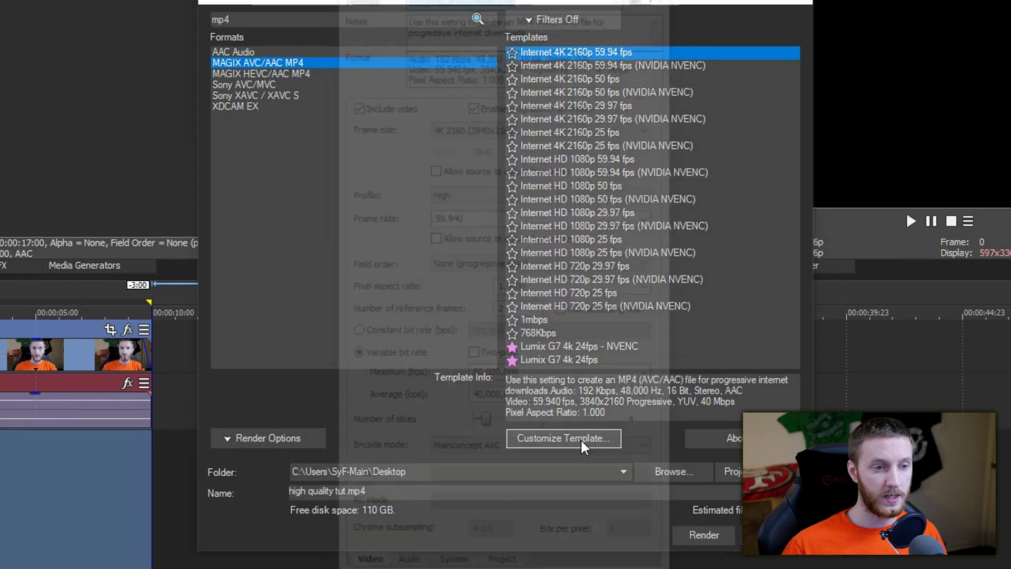
left_click(584, 441)
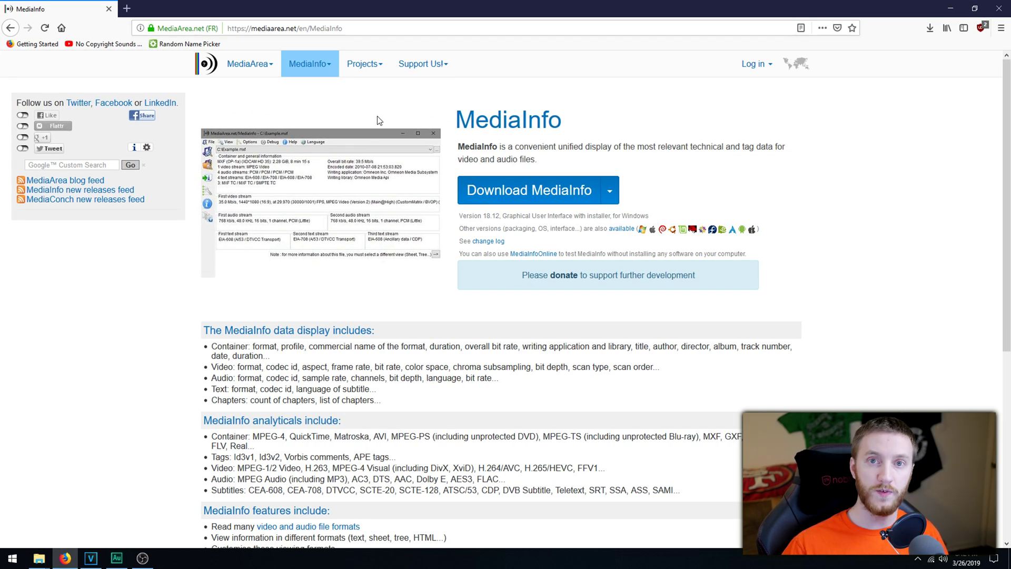
Step: Open MediaInfo's Windows download page on mediaarea.net, then minimize Firefox
left_click(609, 190)
left_click(490, 212)
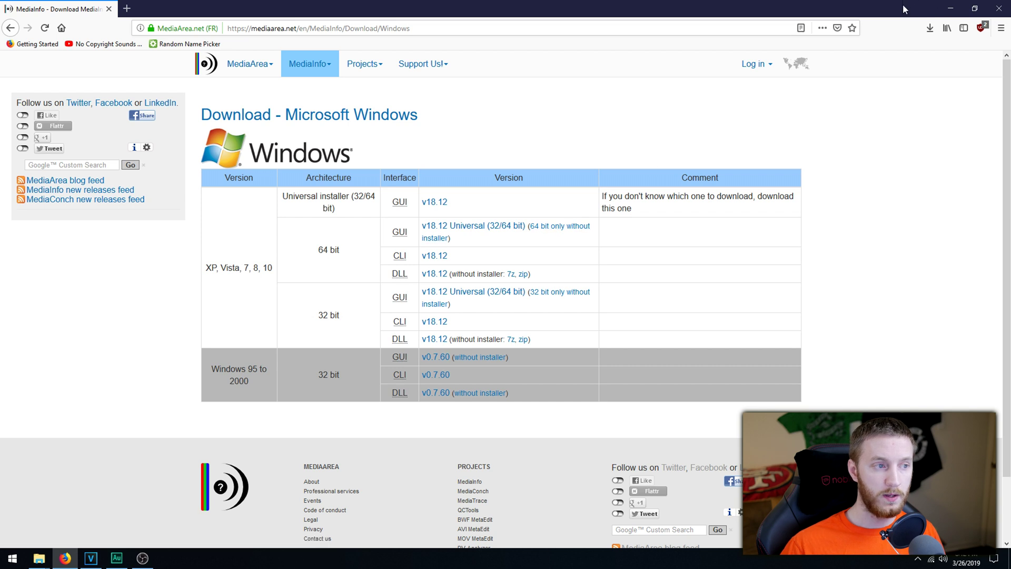
left_click(950, 9)
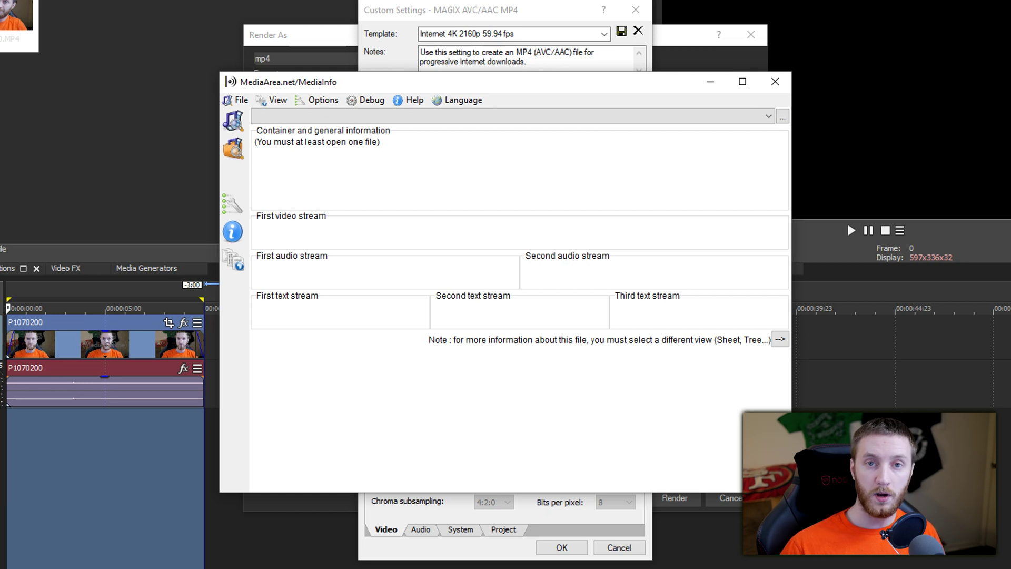
Step: Load P1070200.MP4 into MediaInfo and switch to the Tree view
left_click_drag(614, 356, 467, 252)
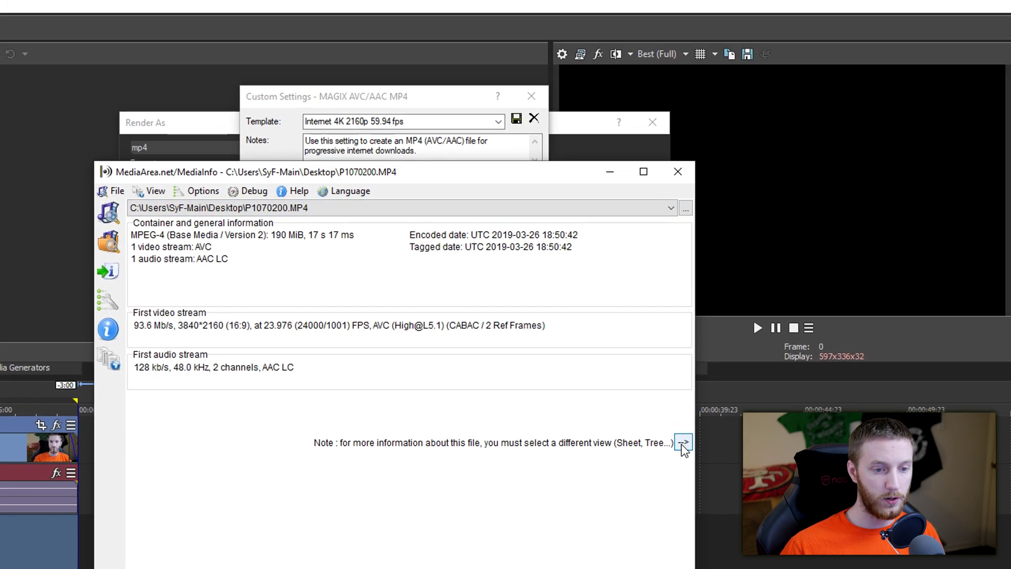
left_click(780, 339)
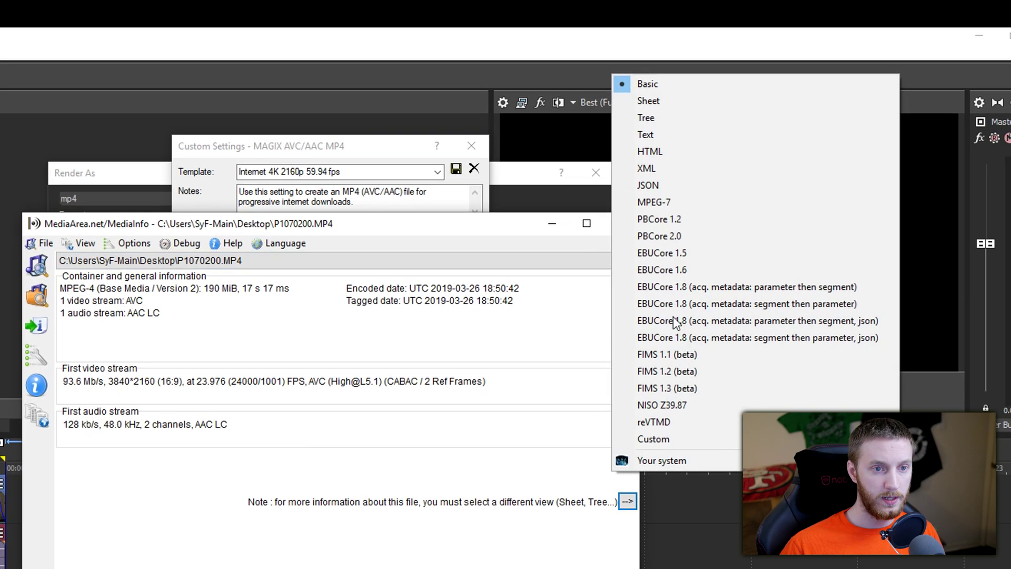
left_click(655, 107)
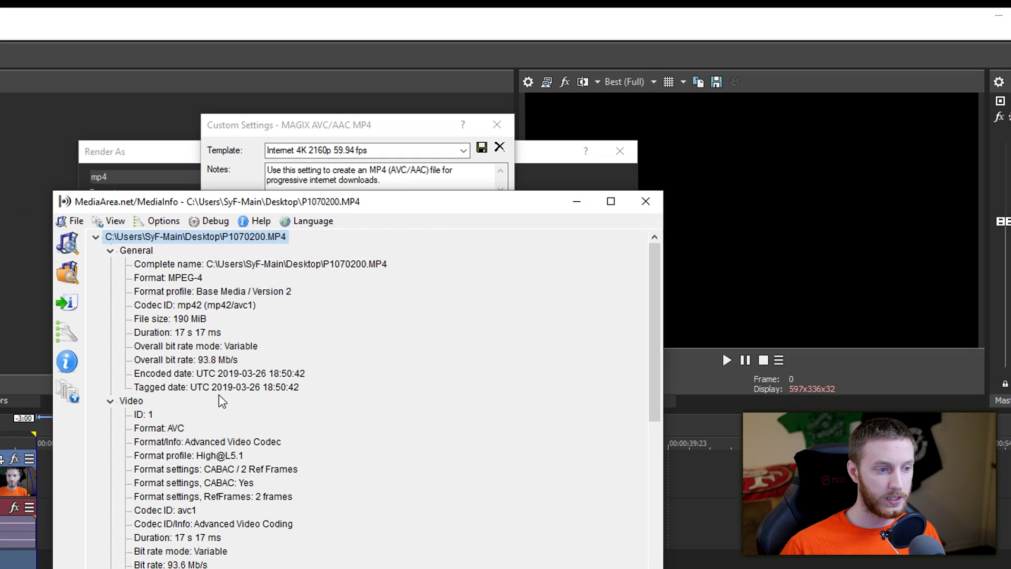
scroll(177, 369, "down", 3)
scroll(365, 206, "down", 8)
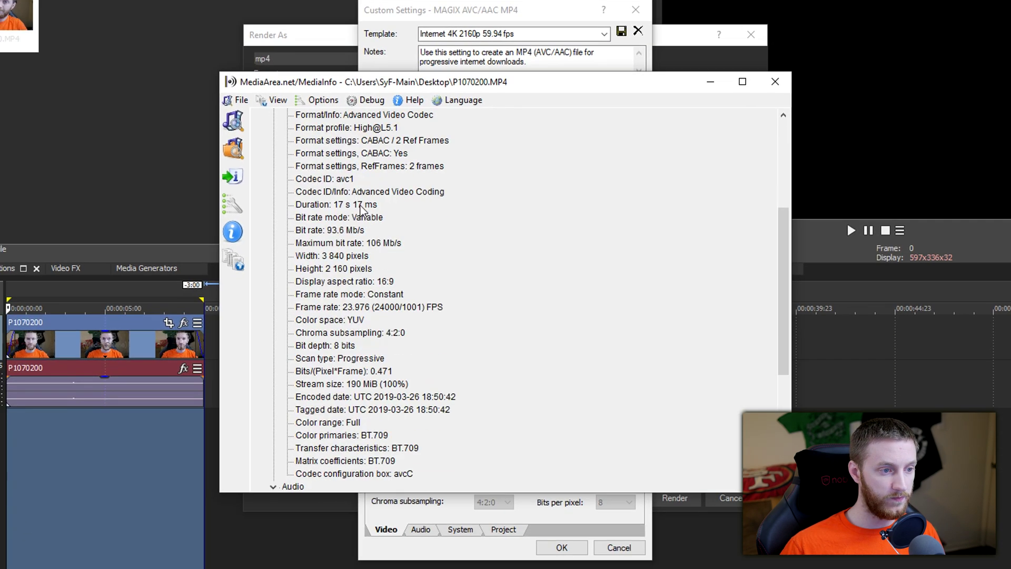
scroll(417, 341, "up", 2)
scroll(418, 341, "up", 5)
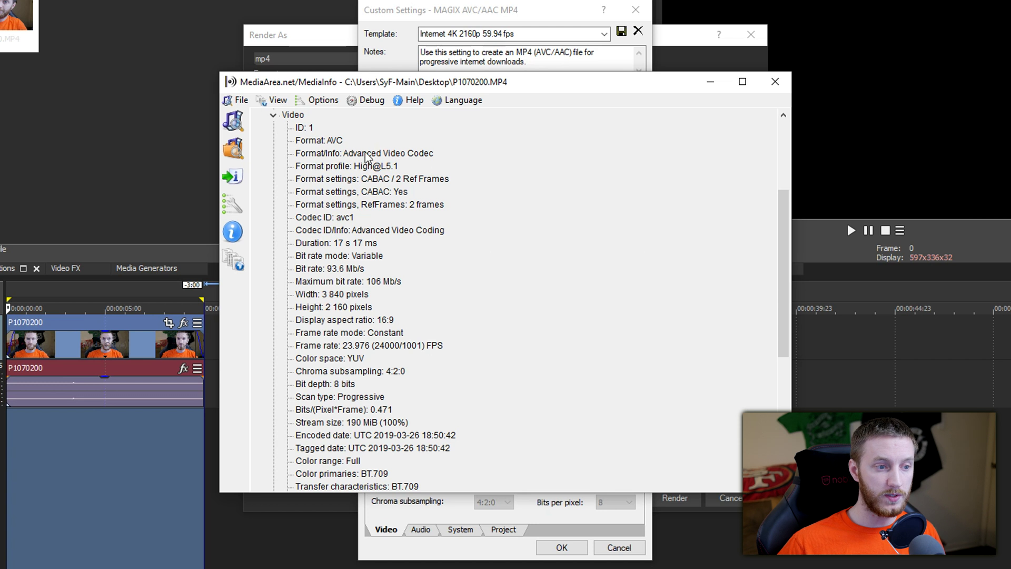
Step: Highlight AVC format, variable 93.6 Mb/s bit rate, 106 Mb/s maximum, 2160 height and progressive scan
left_click(338, 142)
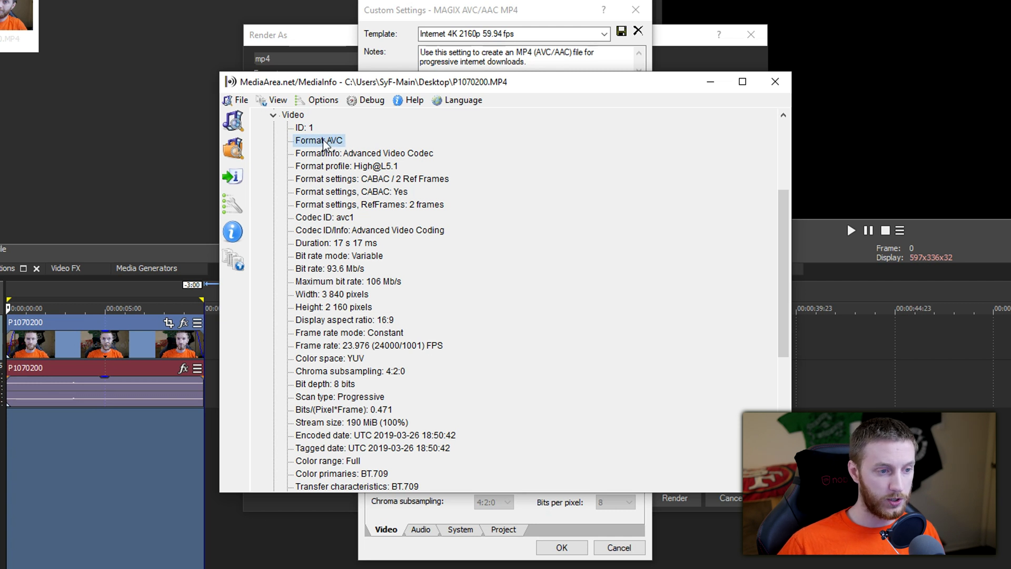
left_click(369, 256)
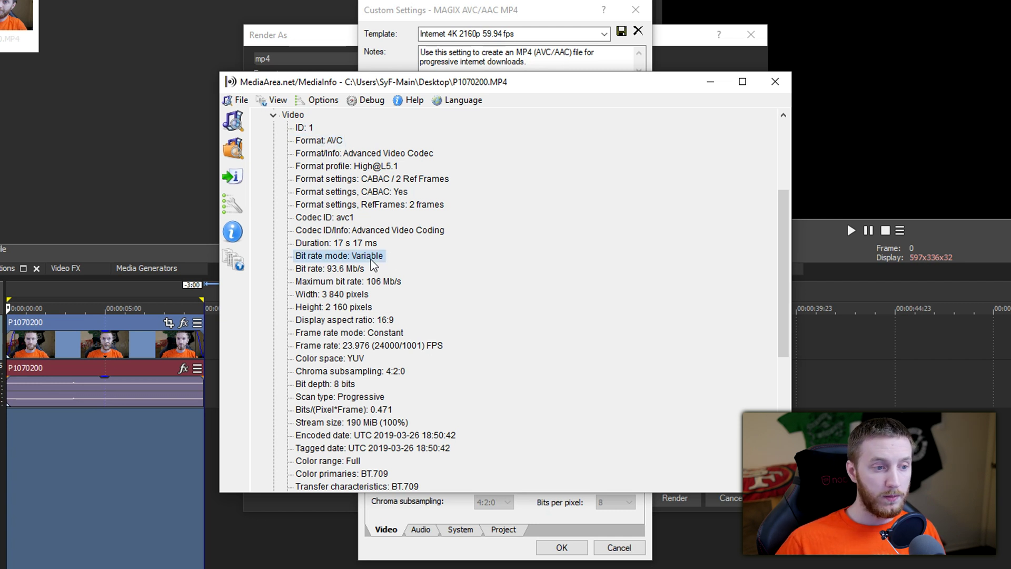
left_click(348, 271)
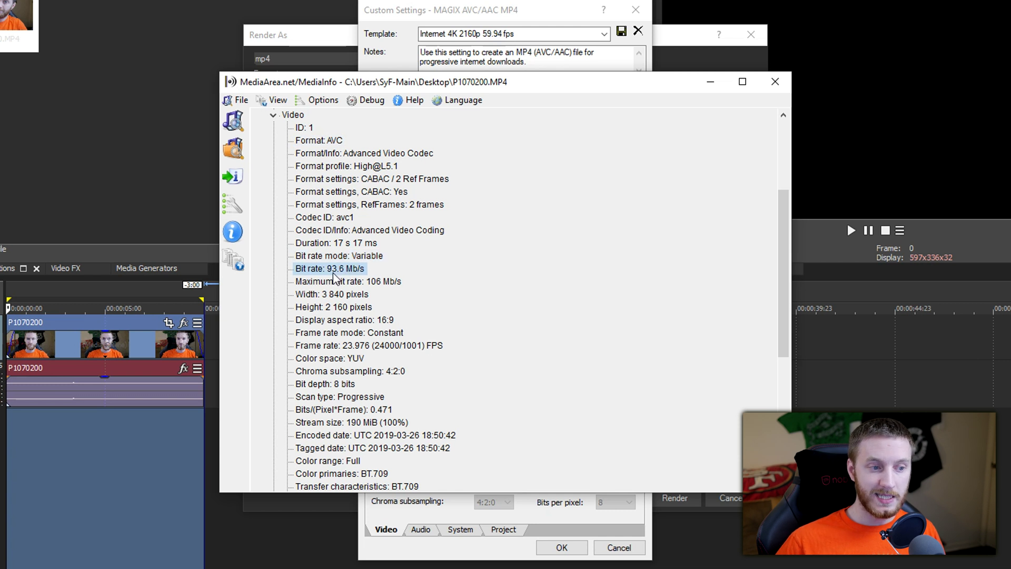
left_click(369, 284)
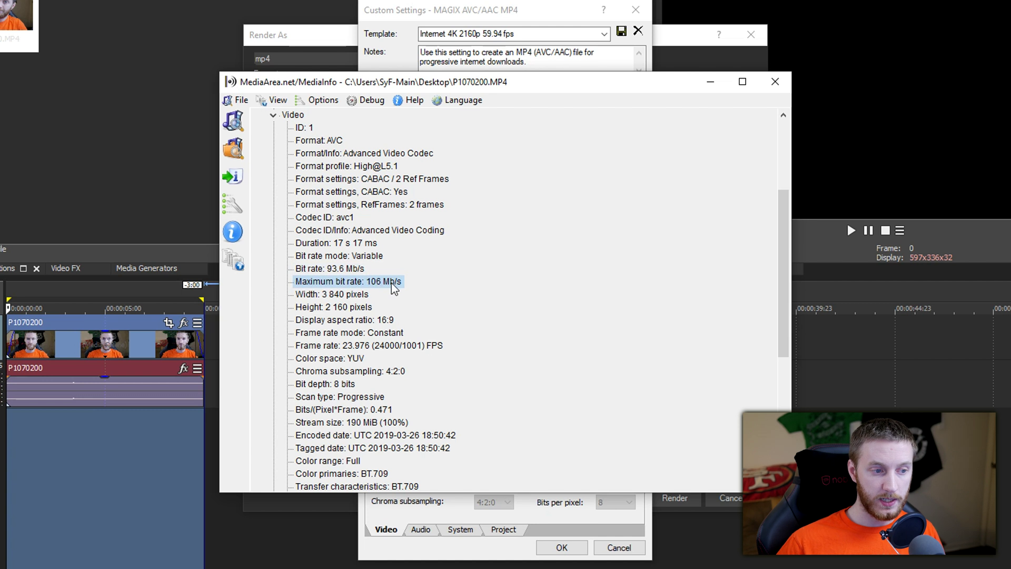
left_click(357, 309)
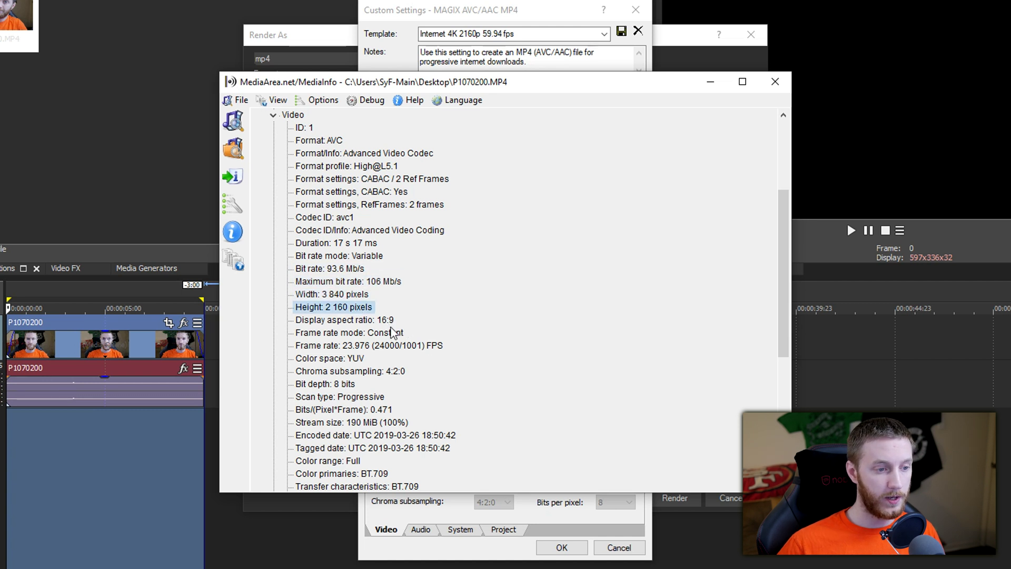
left_click(369, 397)
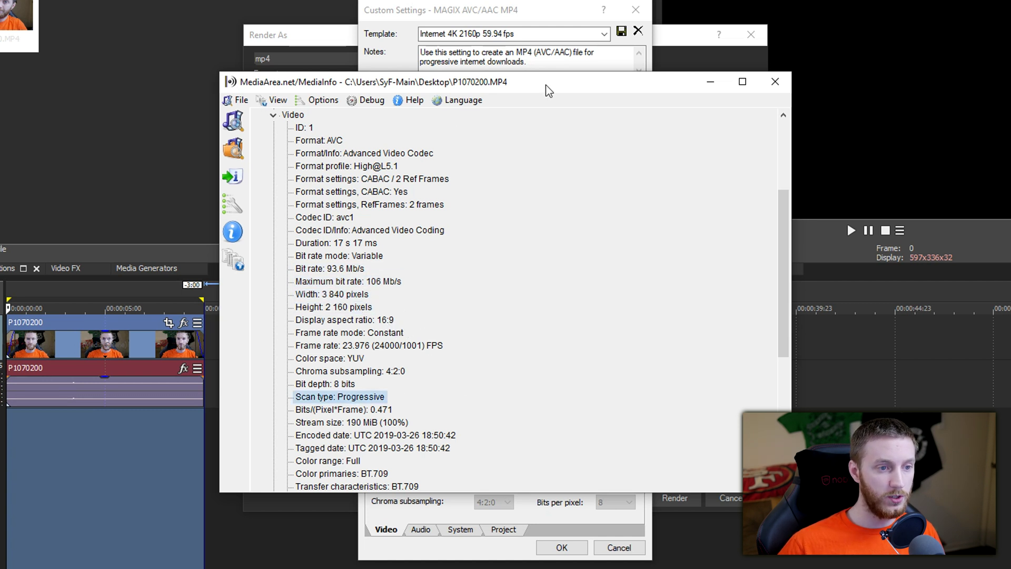
left_click_drag(548, 88, 212, 76)
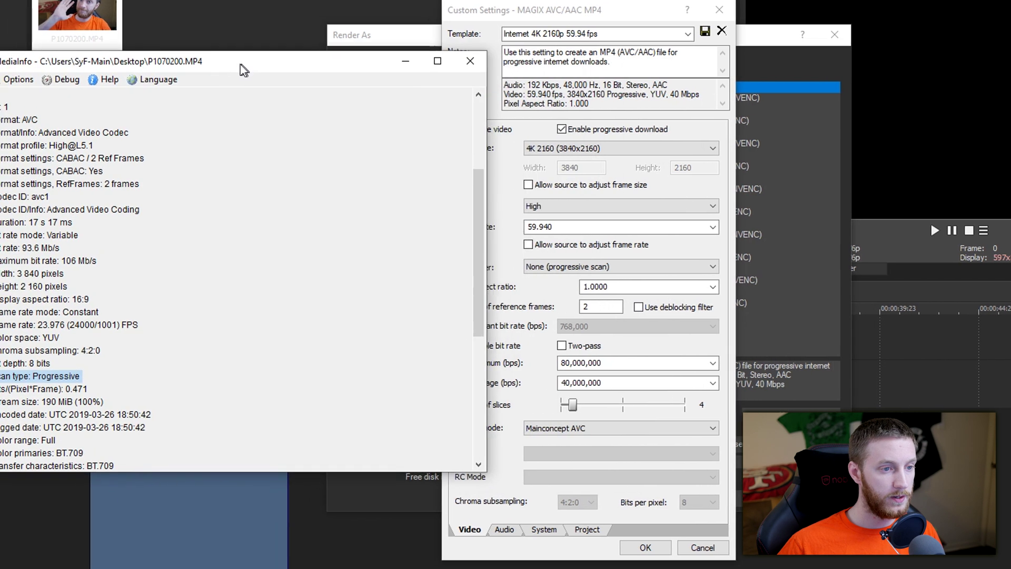
Step: Enter a 106,000,000 maximum and 94,000,000 average bit rate in the custom settings
left_click(19, 253)
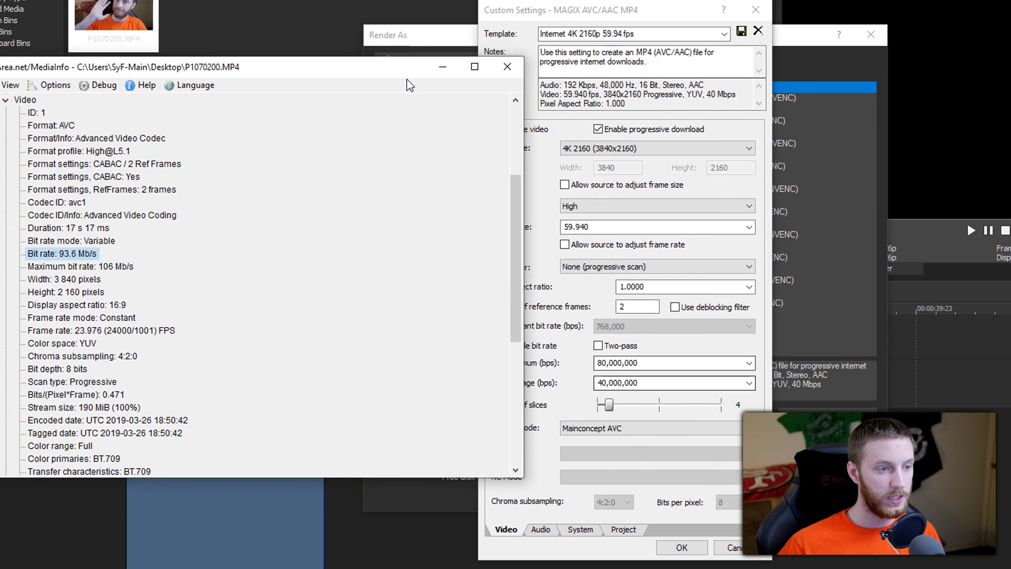
left_click_drag(409, 79, 402, 79)
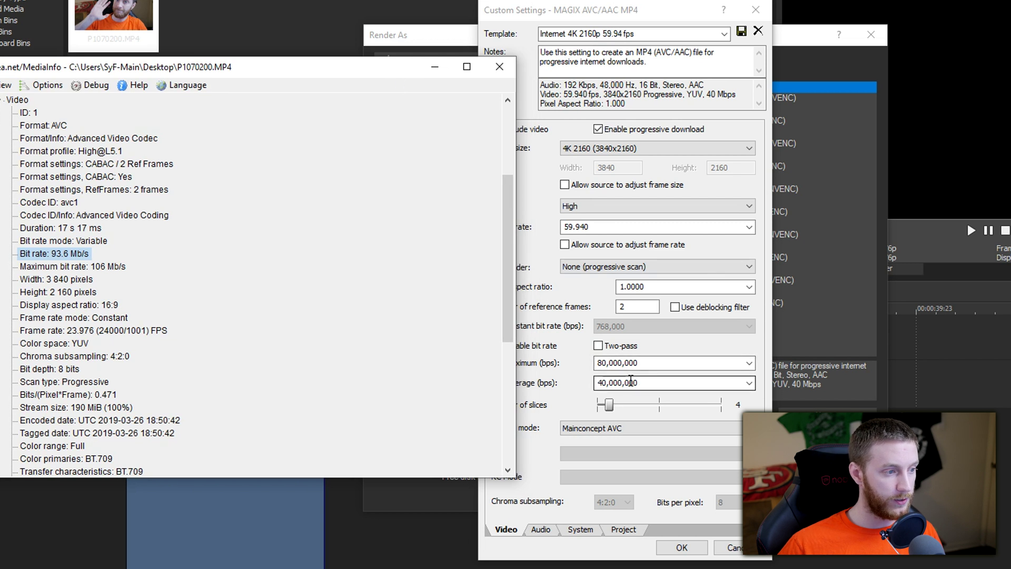
left_click(653, 383)
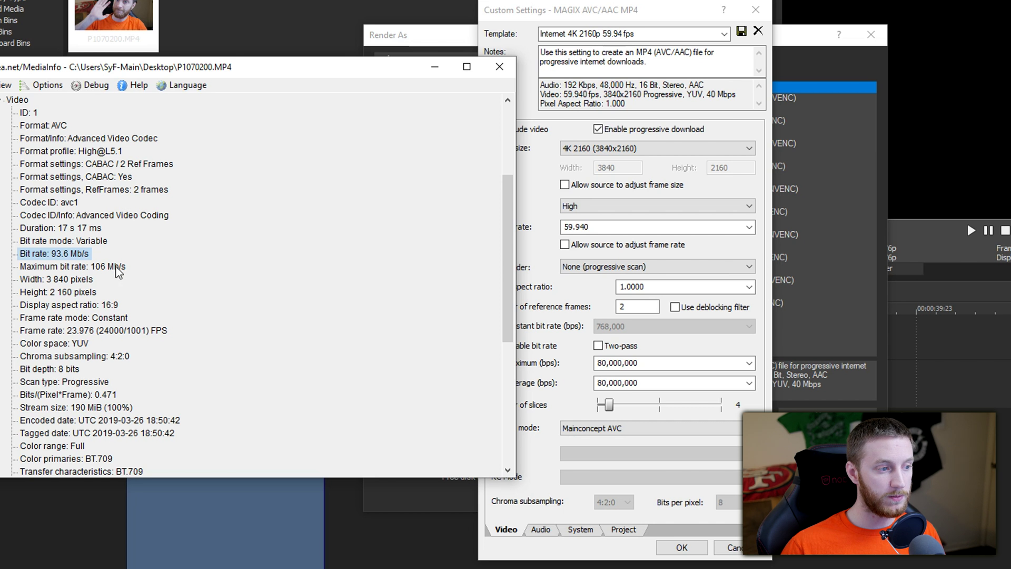
left_click(654, 364)
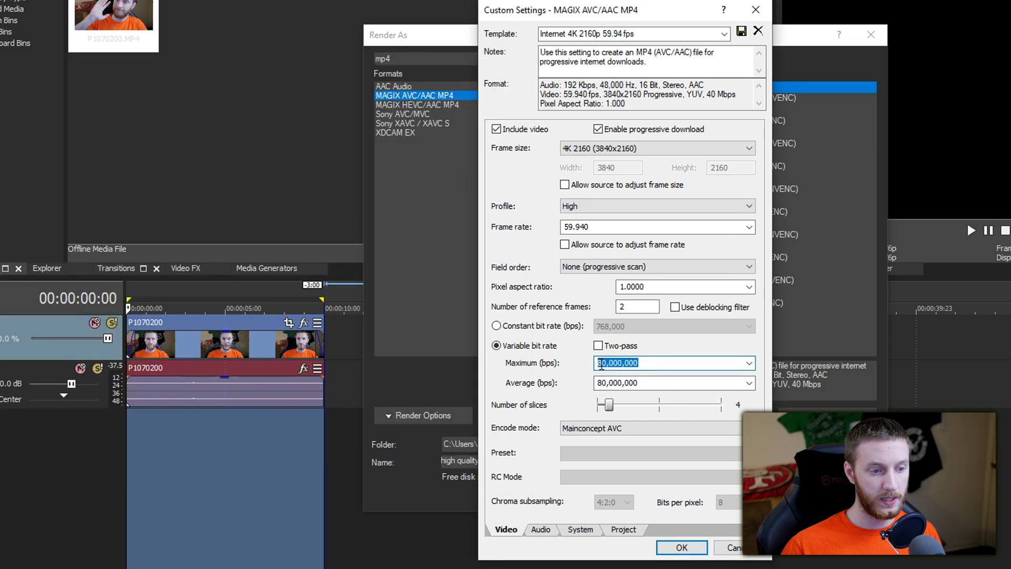
type("106000000")
left_click(601, 383)
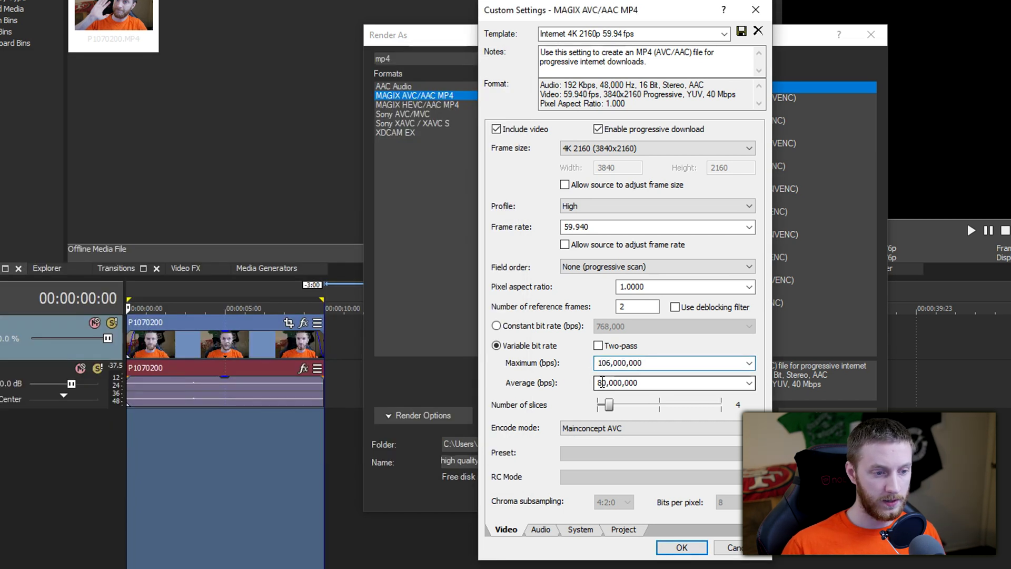
left_click(596, 382)
key("Delete")
key("Delete")
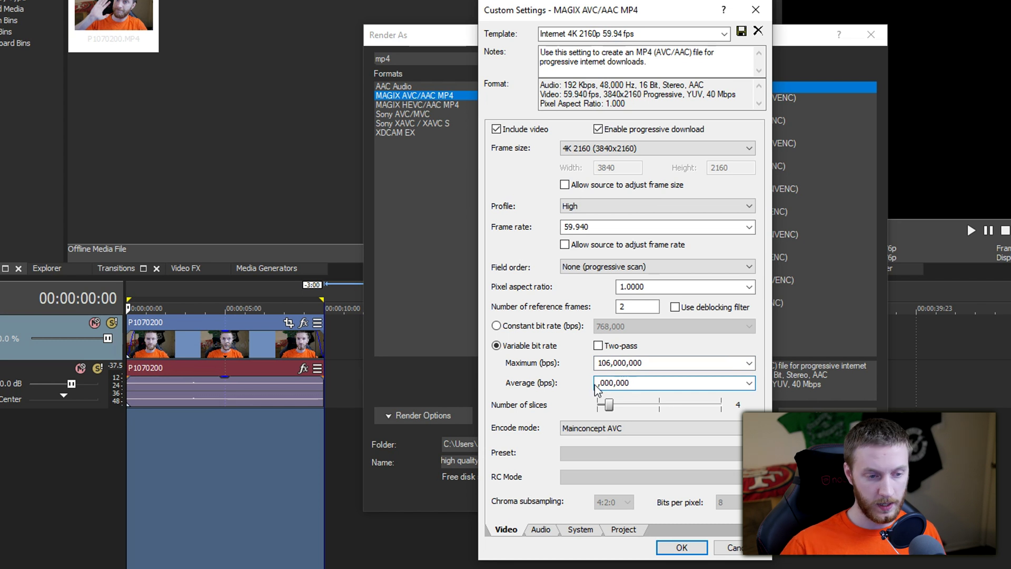
type("94")
left_click(608, 363)
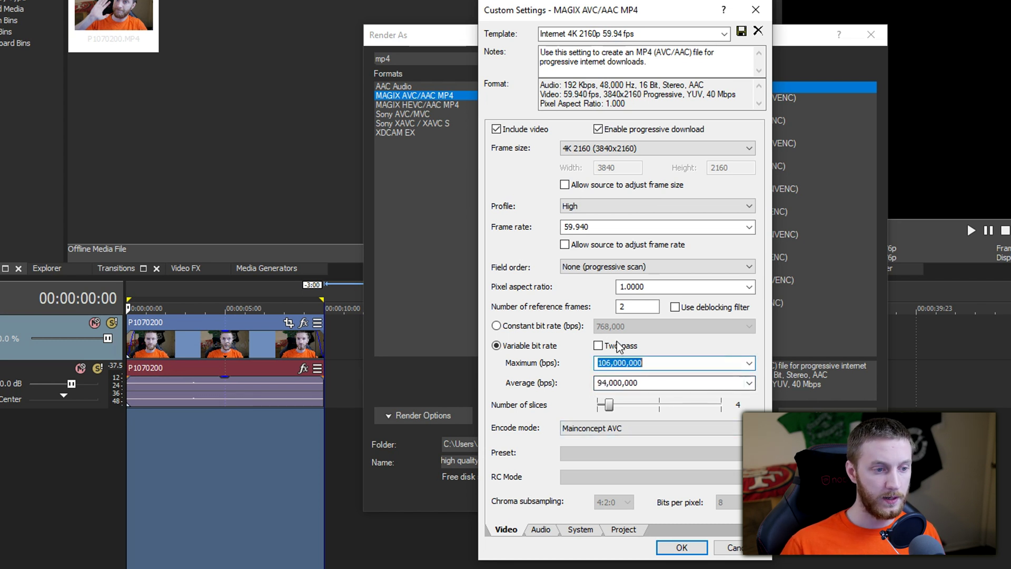
Step: Keep Progressive as the field order and review the encoder choices
double_click(653, 206)
left_click(631, 267)
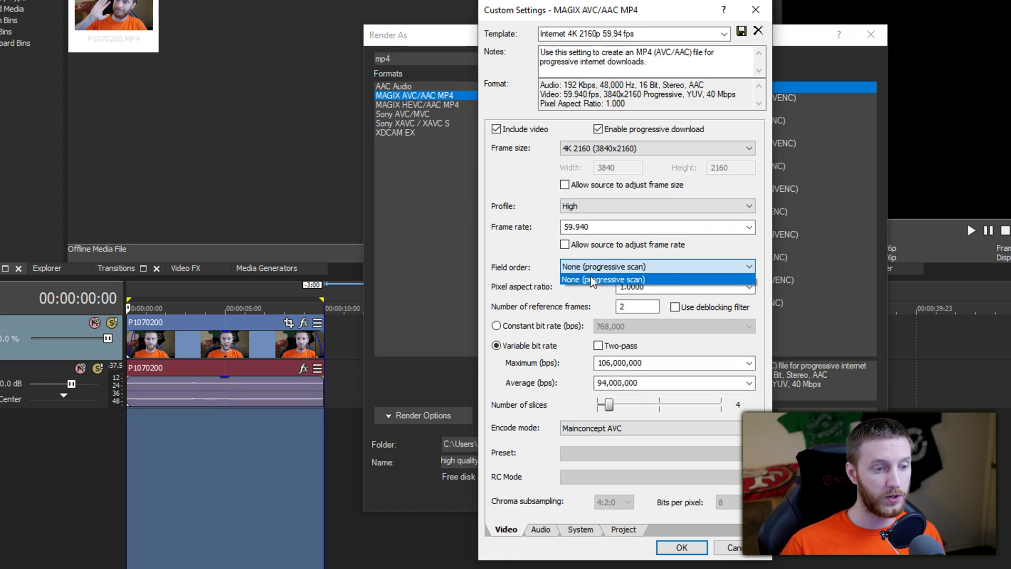
left_click(603, 280)
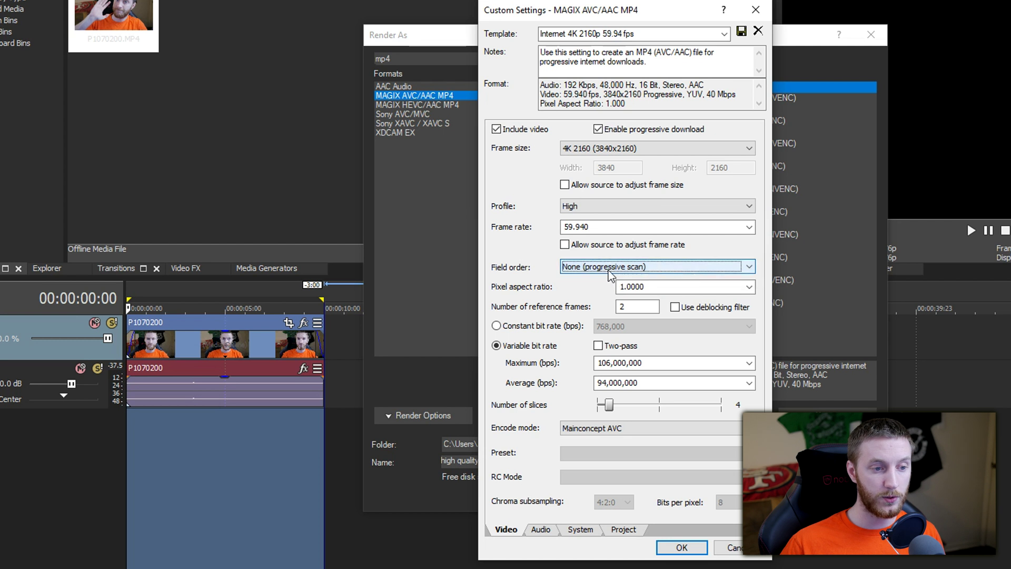
left_click(629, 434)
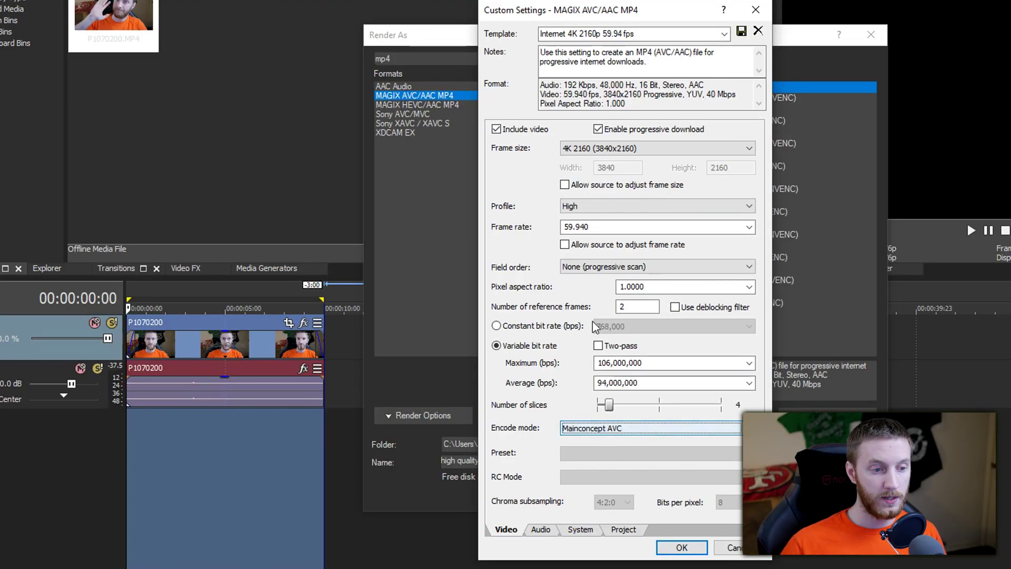
left_click(703, 34)
Step: Discard those changes and customize the Lumix G7 4k 24fps template instead
left_click(737, 553)
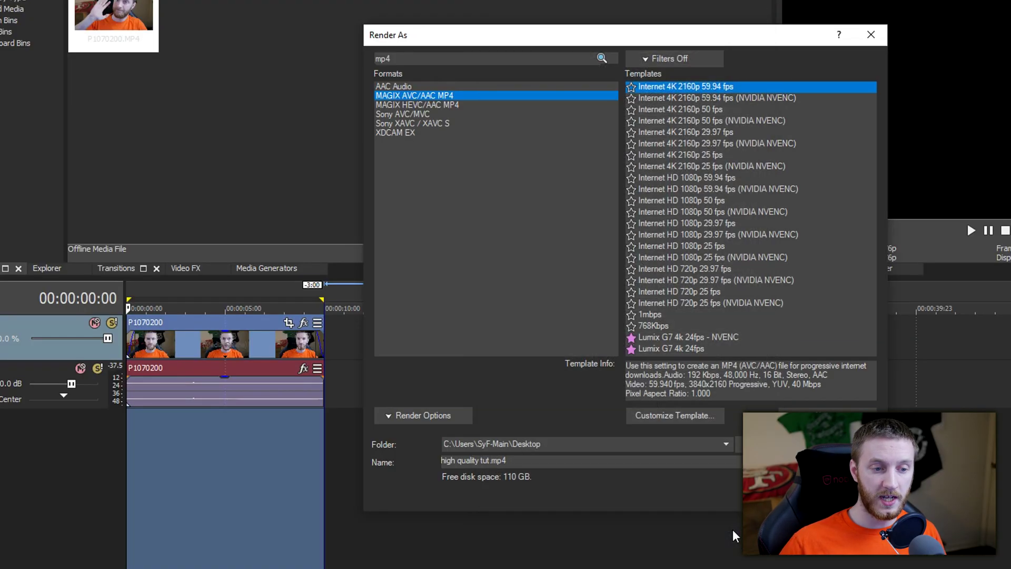
left_click(669, 349)
left_click(700, 416)
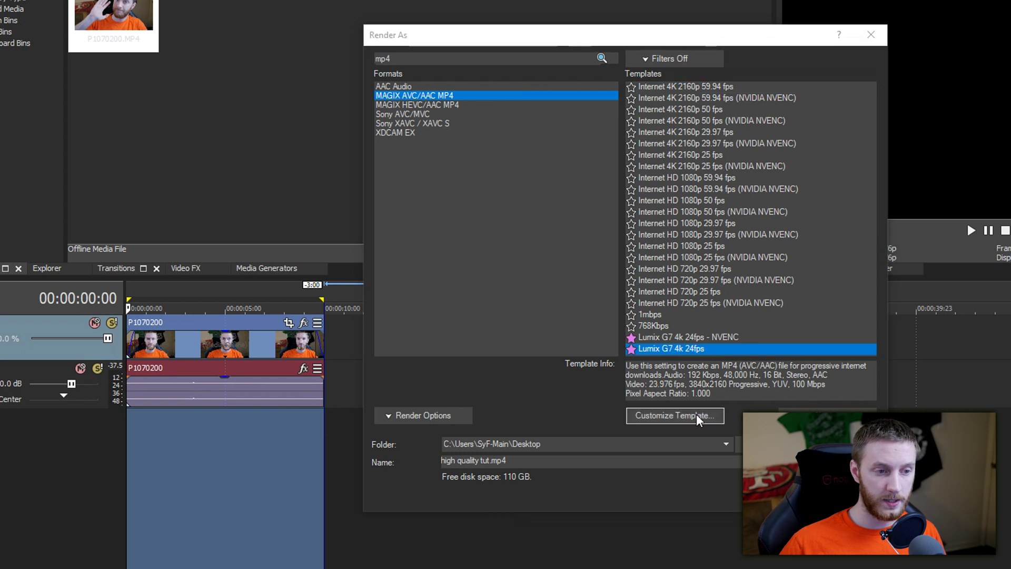
Step: Set its average bitrate to 94,000,000 after checking MediaInfo's source rate, and save
double_click(619, 386)
left_click(609, 382)
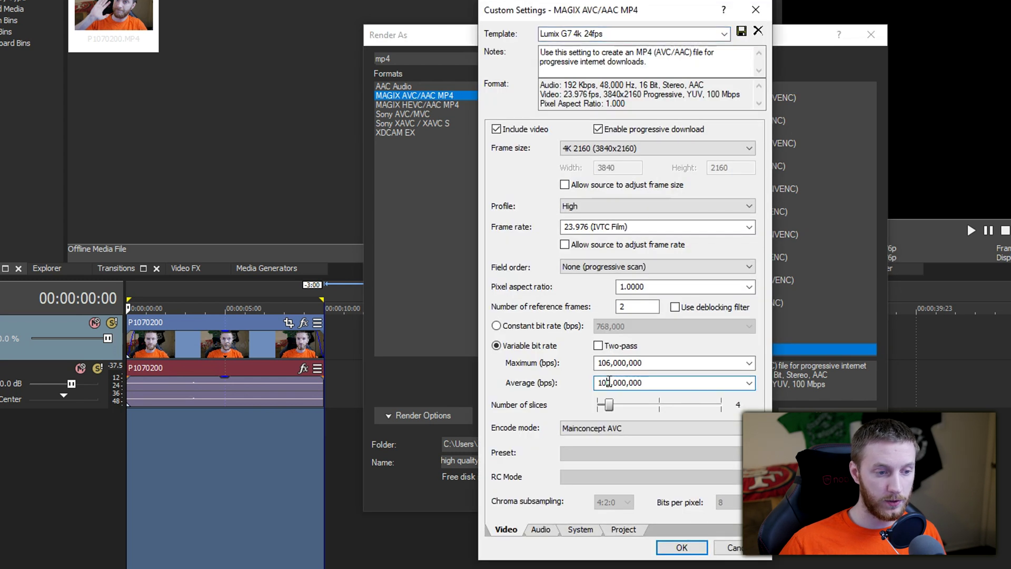
type("94")
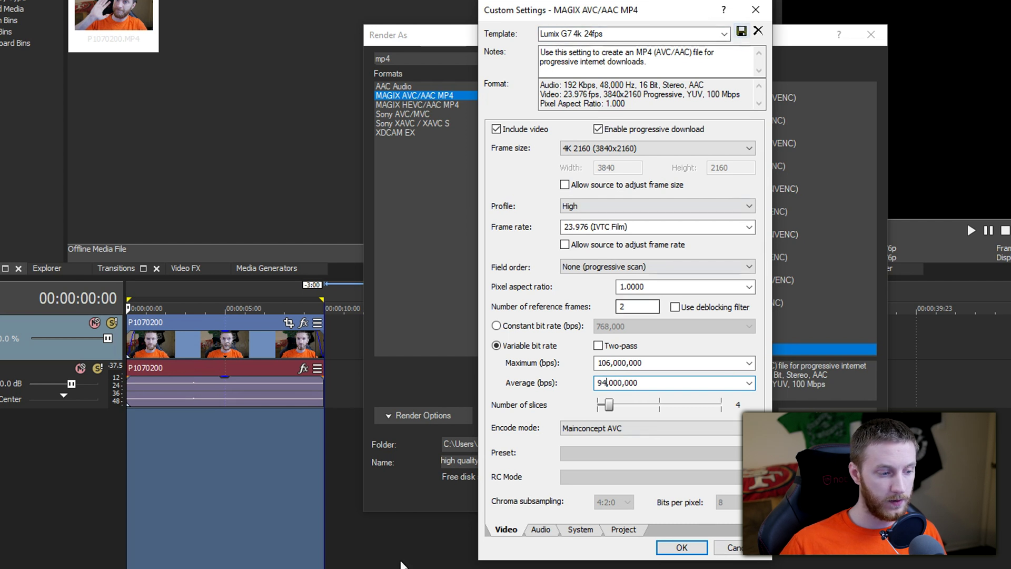
key("alt+Tab")
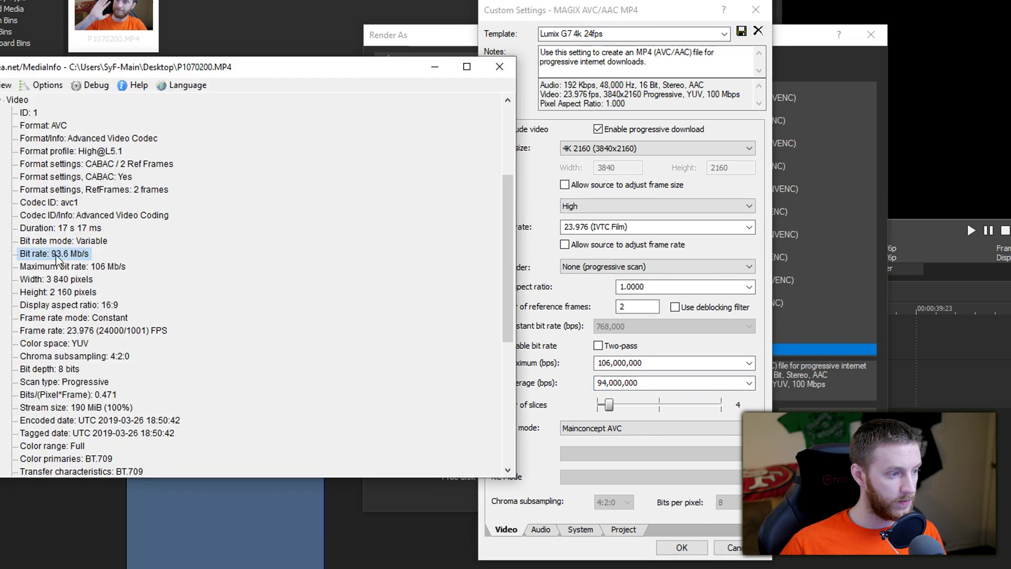
key("alt+Tab")
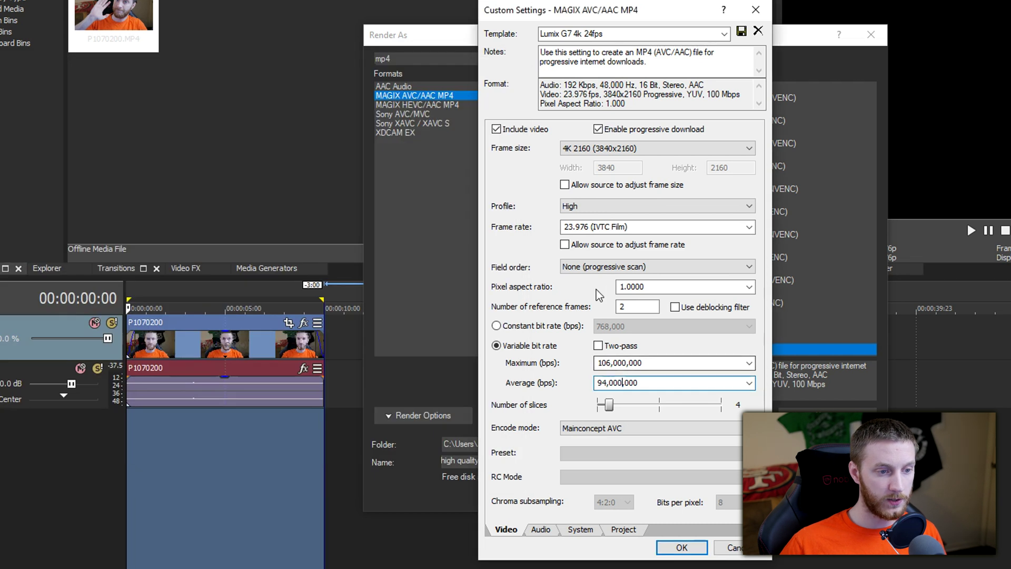
left_click(681, 548)
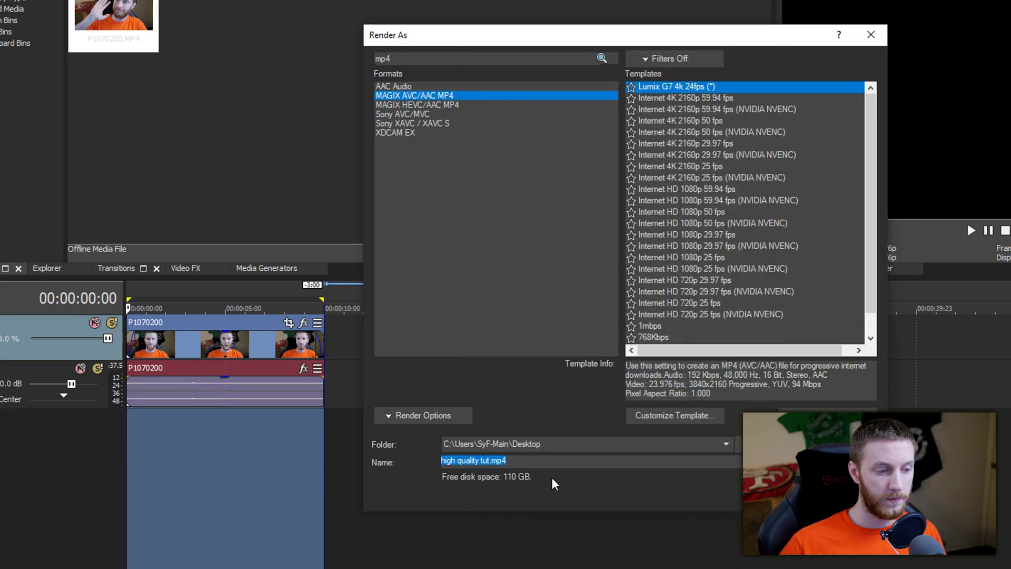
Step: Render the project as temp1.mp4 and close the completion notice
type("temp1")
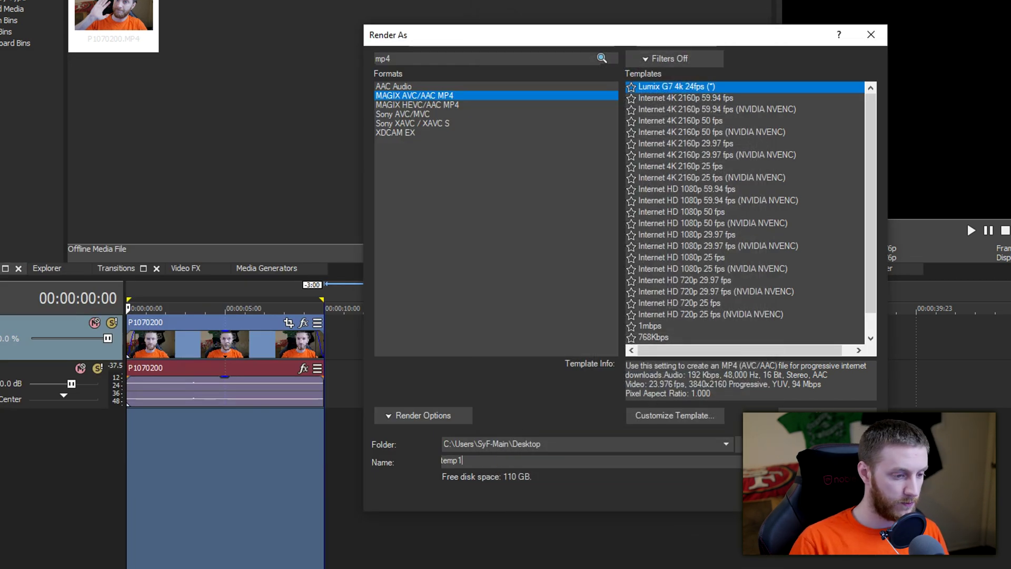
key("Return")
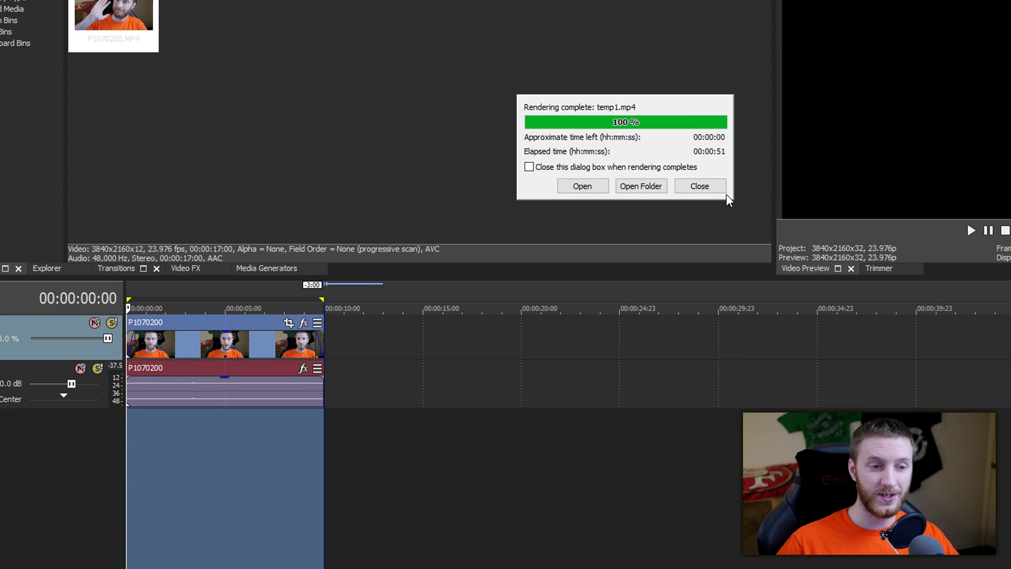
left_click(699, 185)
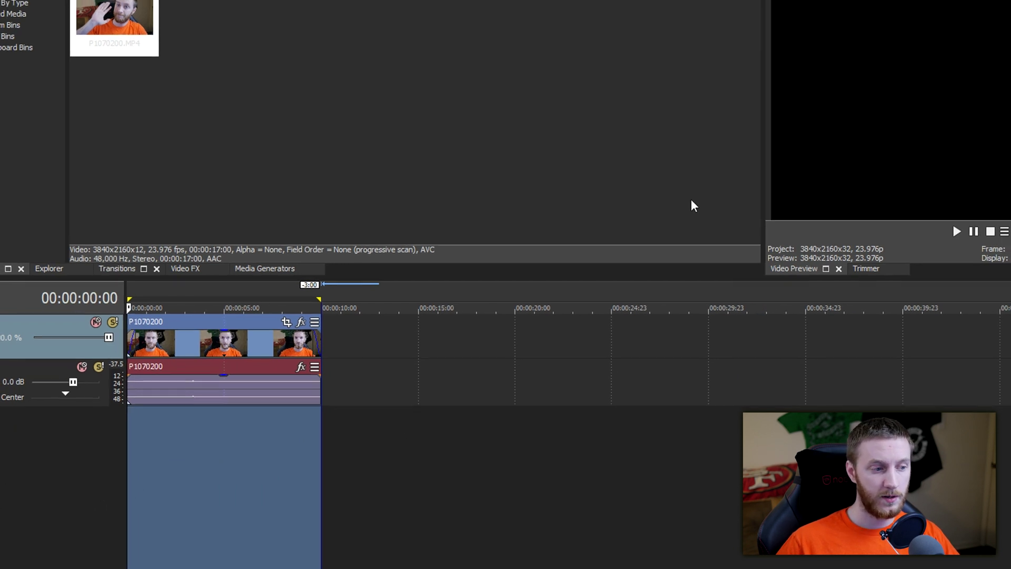
left_click(8, 17)
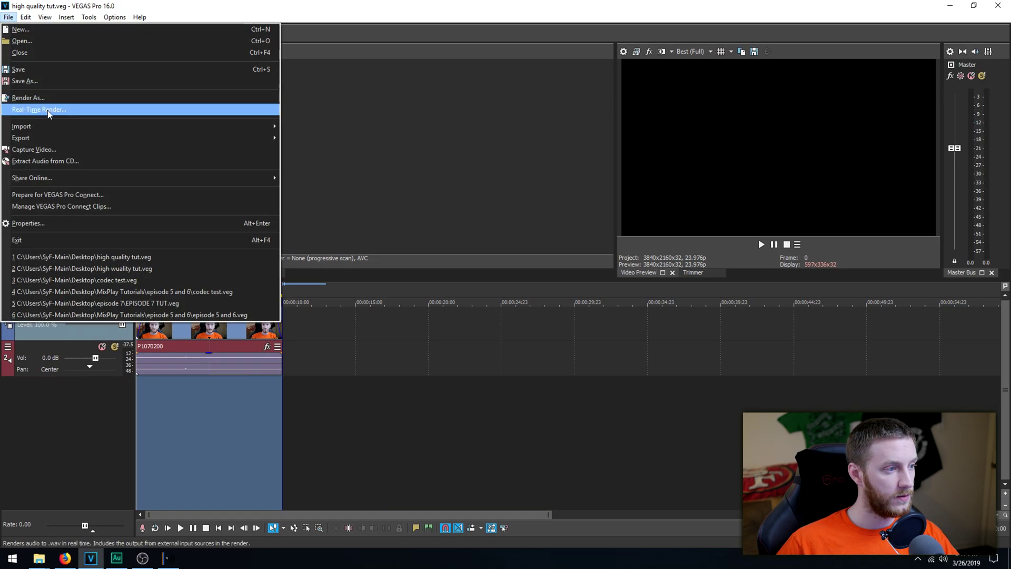
Step: Open Render As and customize the Lumix G7 4k 24fps - NVENC template
left_click(42, 98)
left_click(563, 290)
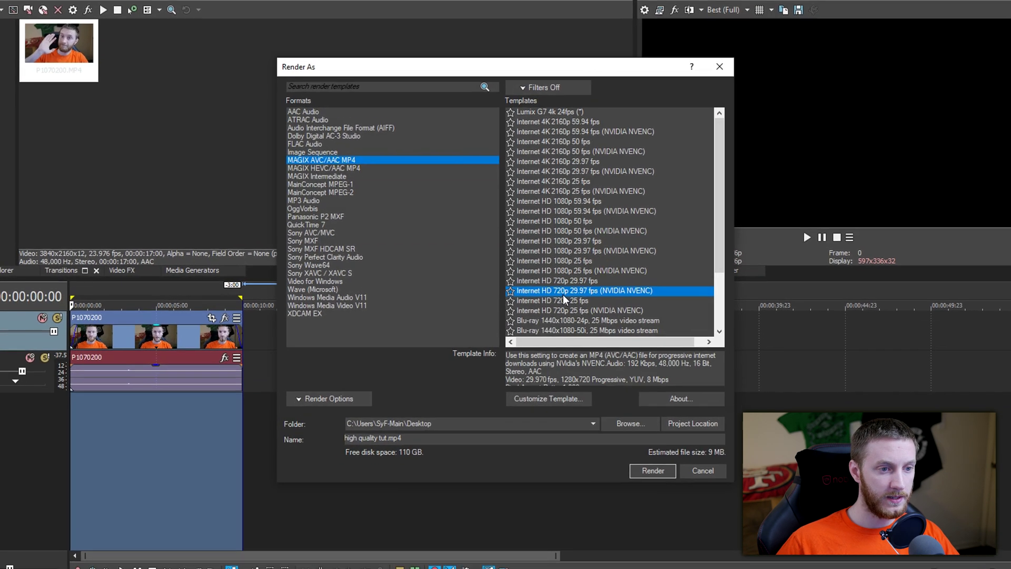
scroll(561, 310, "down", 3)
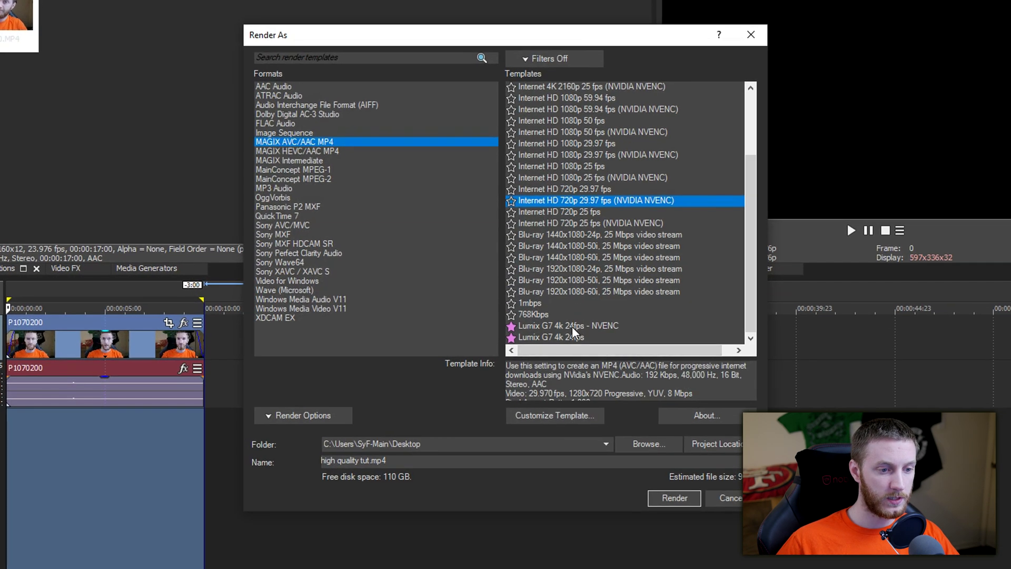
left_click(573, 326)
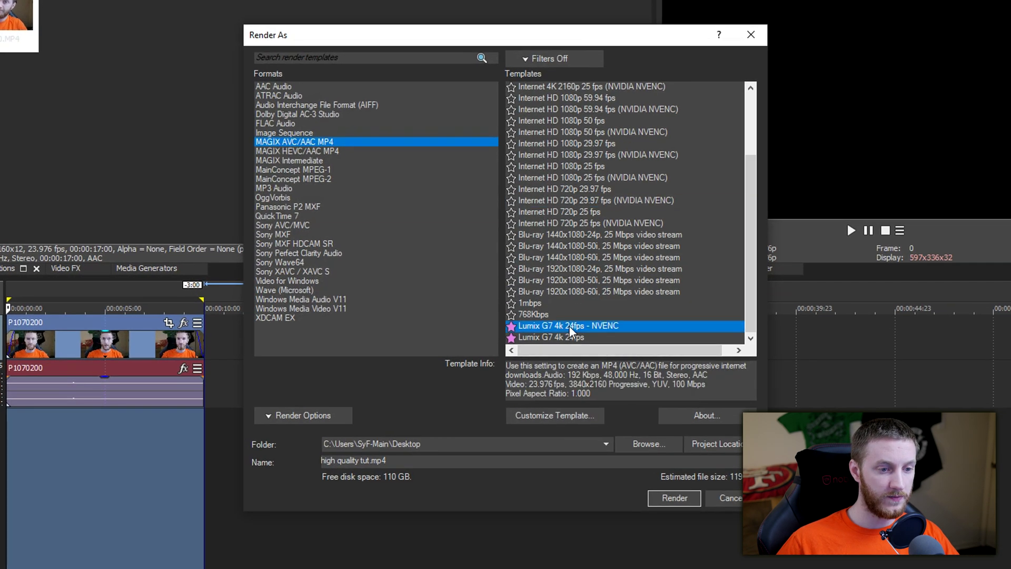
left_click(561, 415)
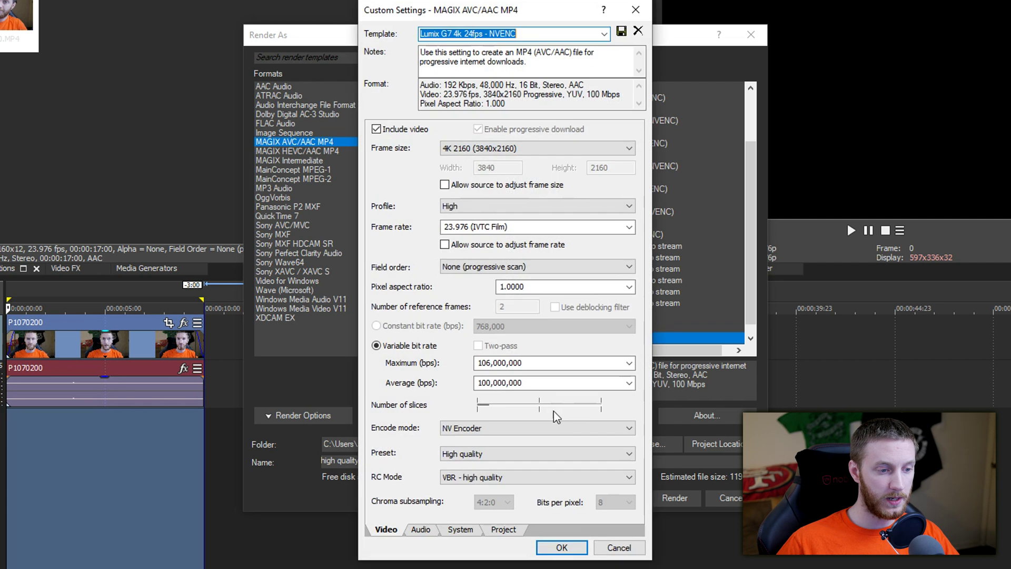
Step: Set 94,000,000 average bitrate, NV Encoder, High quality preset and VBR - high quality rate control
double_click(490, 382)
left_click(490, 382)
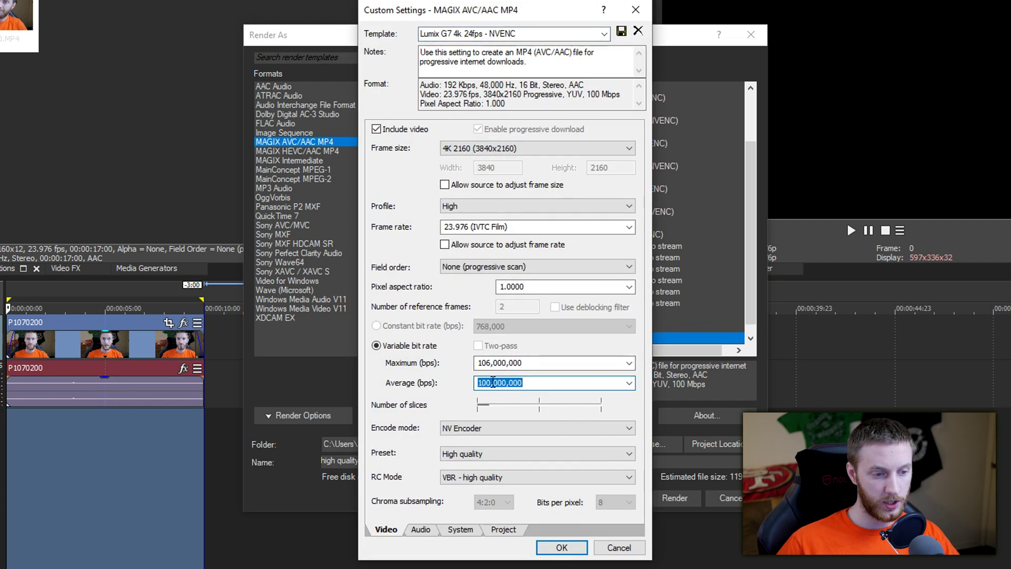
key("BackSpace")
key("BackSpace")
key("BackSpace")
key("BackSpace")
type("94")
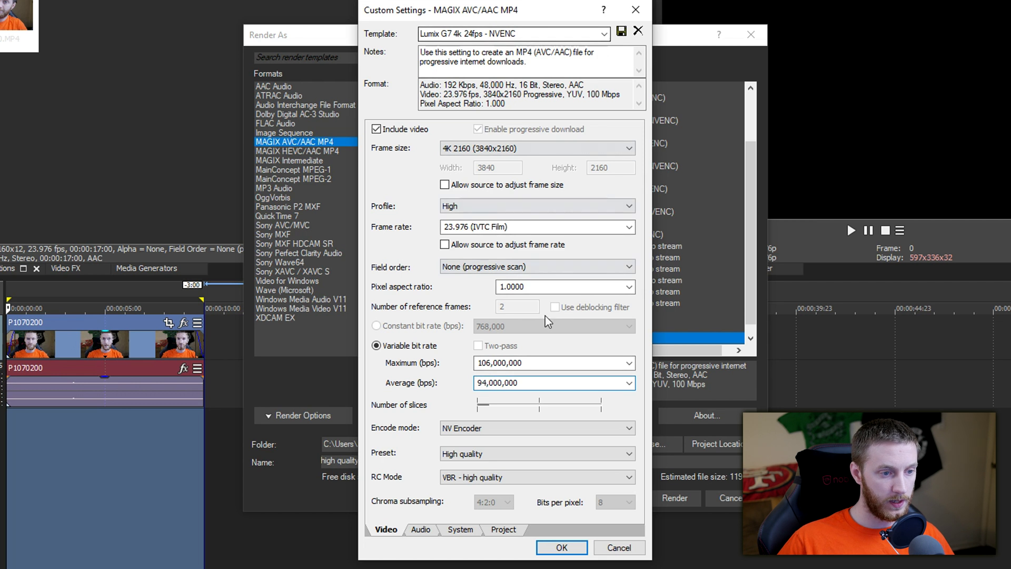
left_click(490, 427)
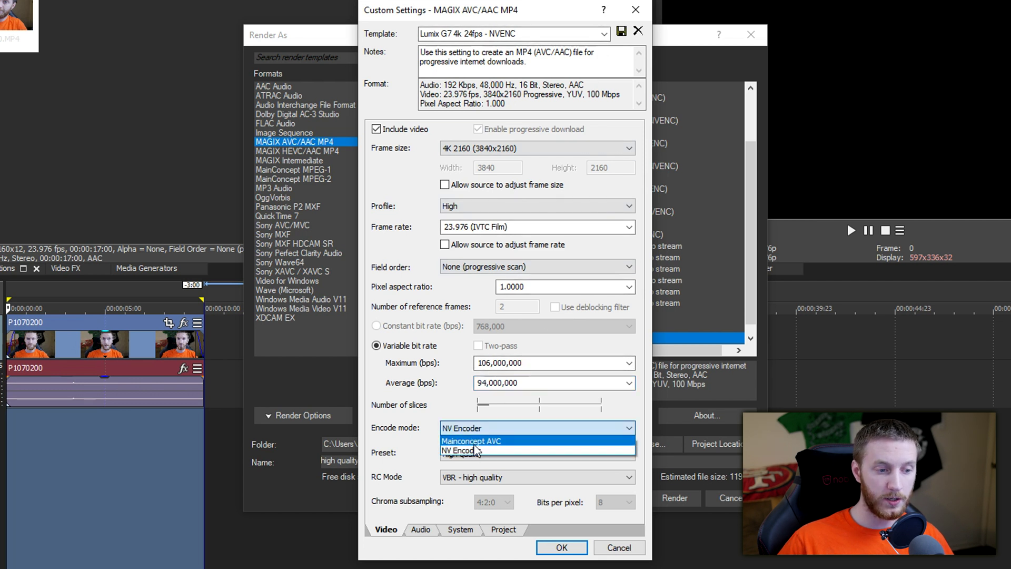
left_click(470, 451)
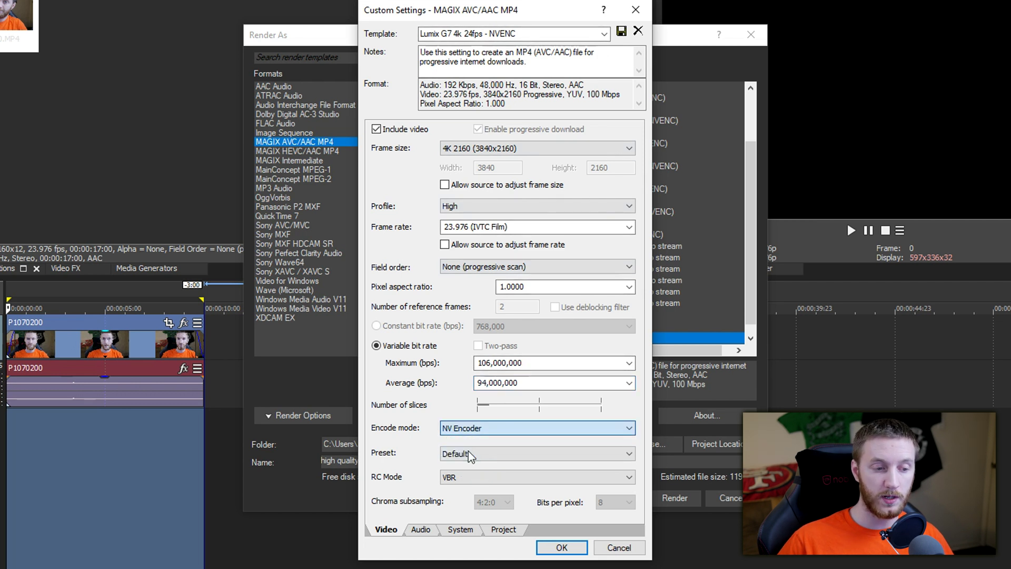
left_click(477, 454)
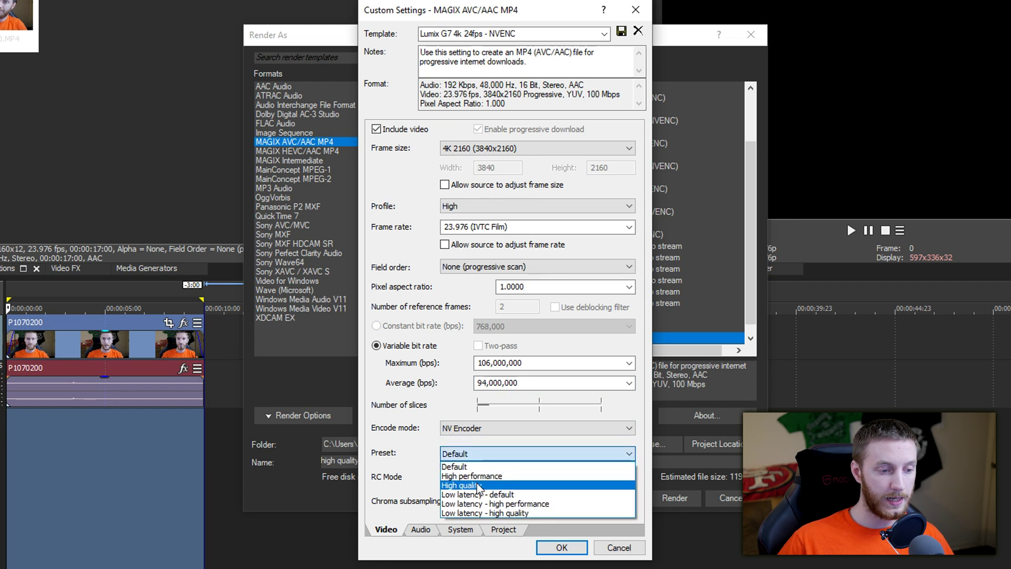
left_click(478, 485)
left_click(480, 477)
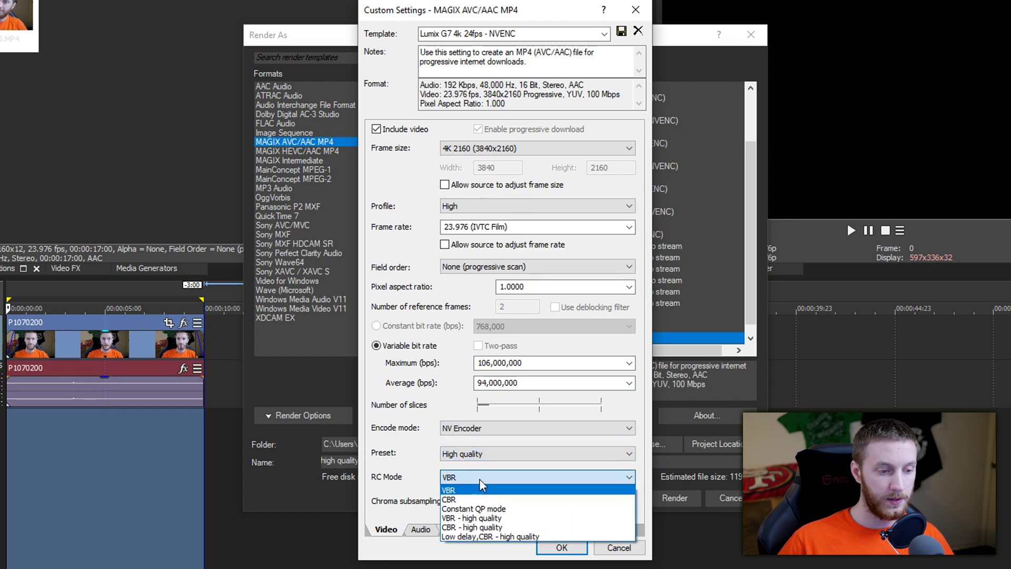
left_click(488, 522)
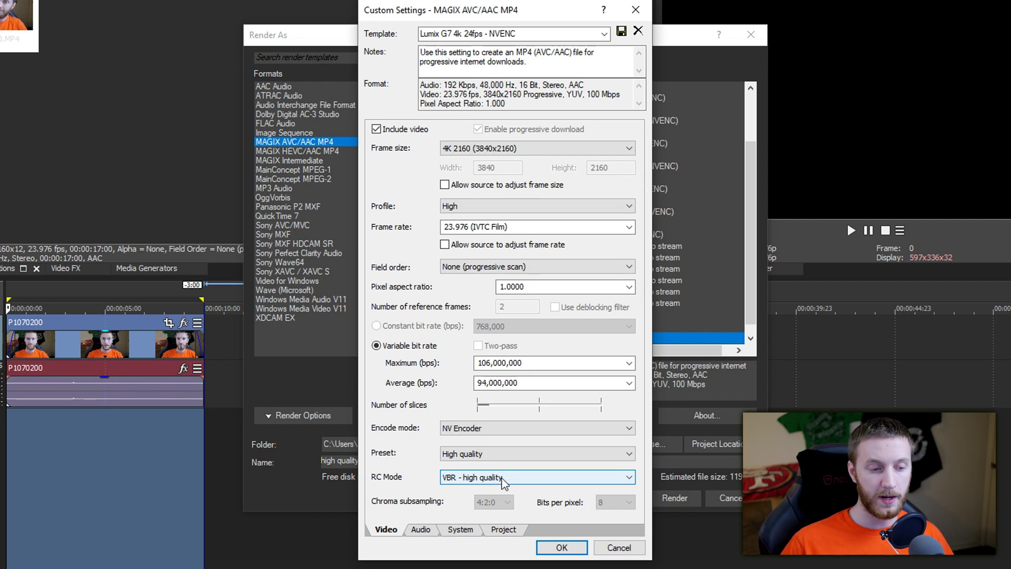
Step: Save the NVENC settings, render to temp2.mp4 and dismiss the completion notice
left_click(560, 548)
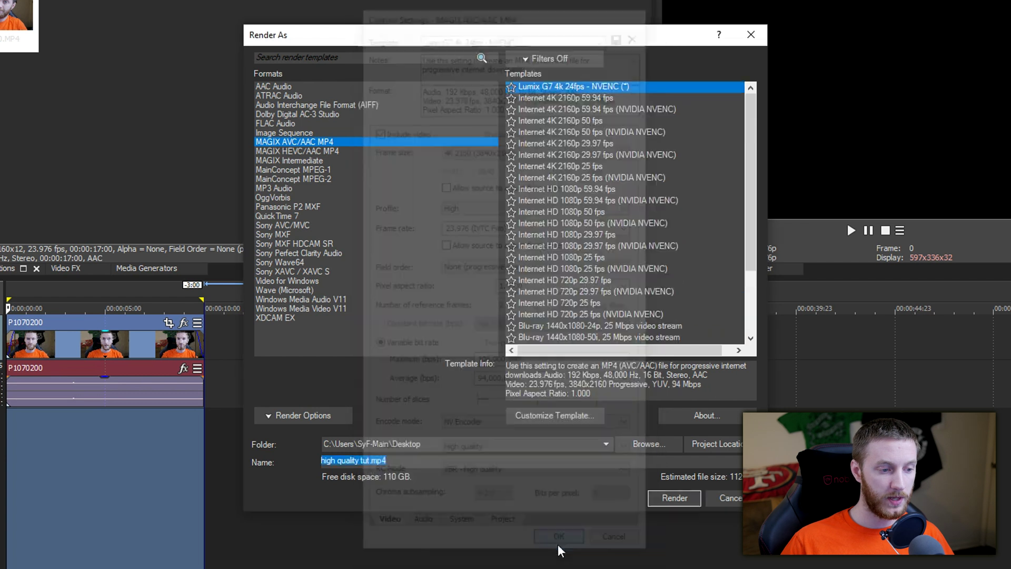
type("temp2")
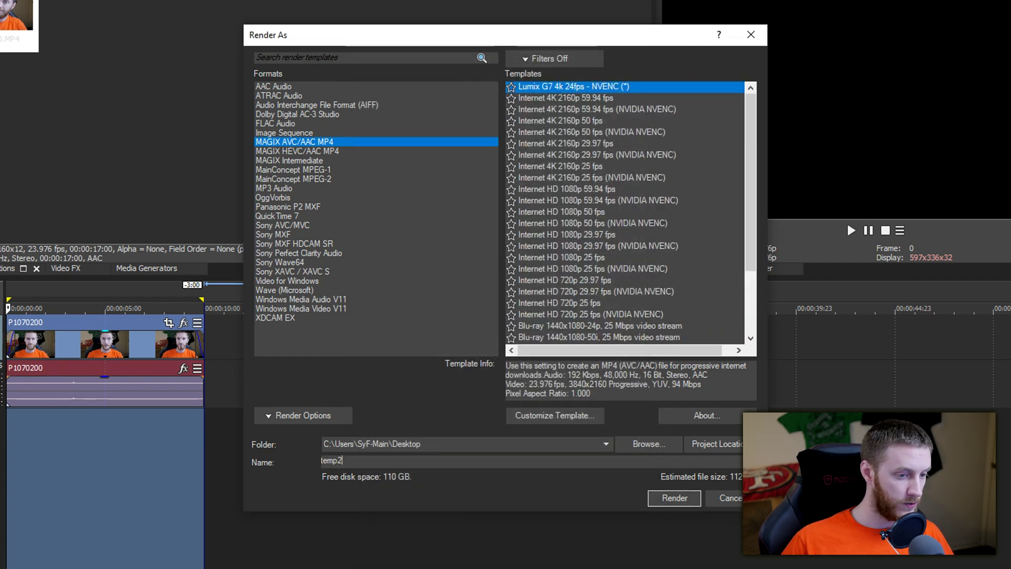
left_click(676, 499)
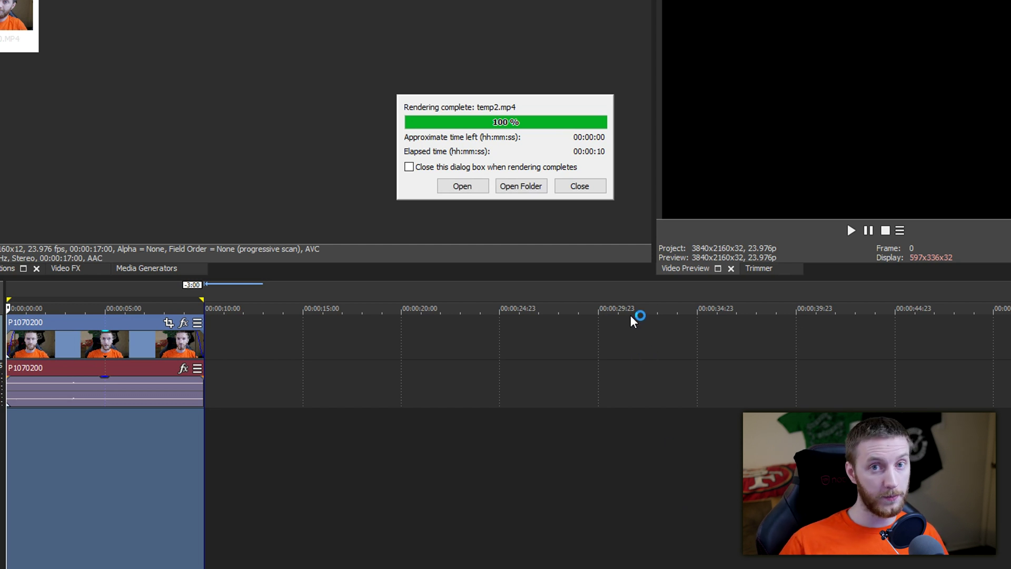
left_click(581, 187)
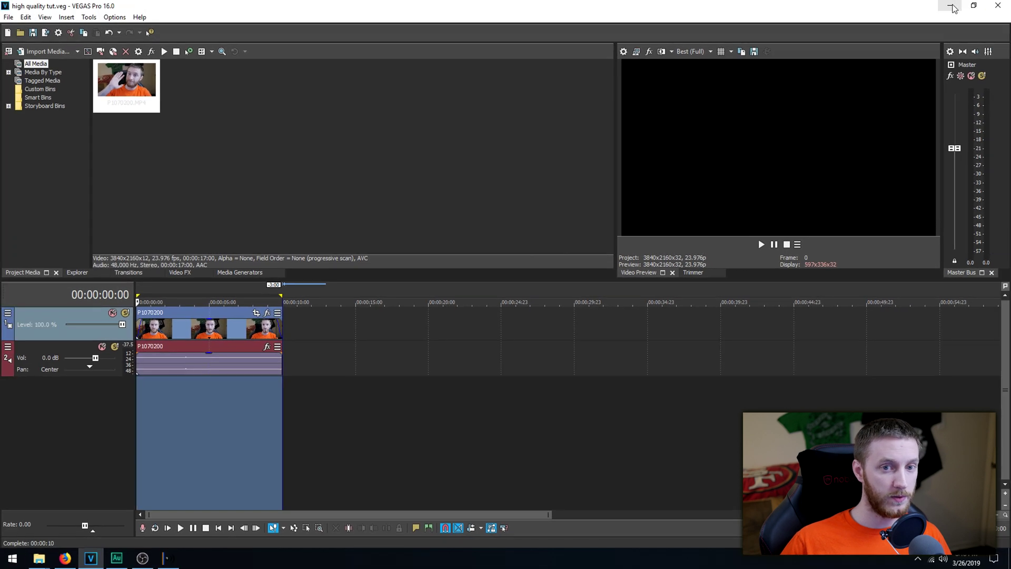
Step: Load temp1.mp4, P1070200.MP4 and temp2.mp4 into separate MediaInfo windows
left_click(948, 5)
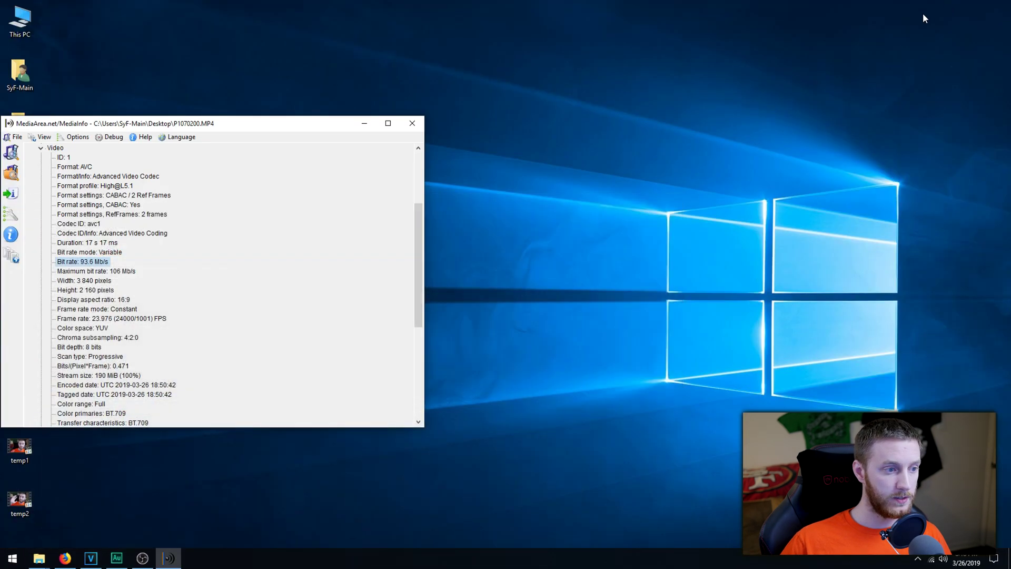
left_click(411, 124)
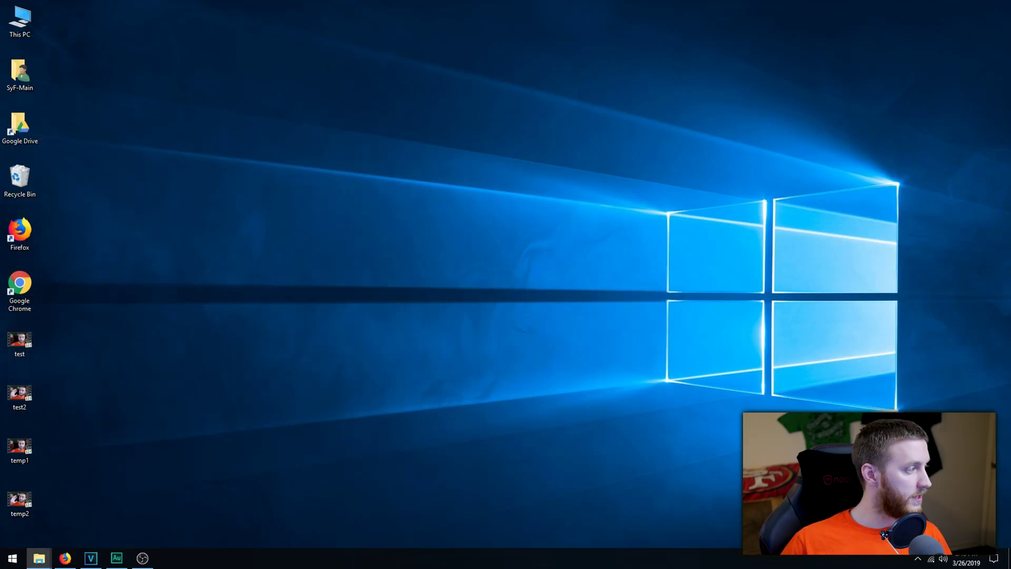
left_click_drag(505, 140, 620, 81)
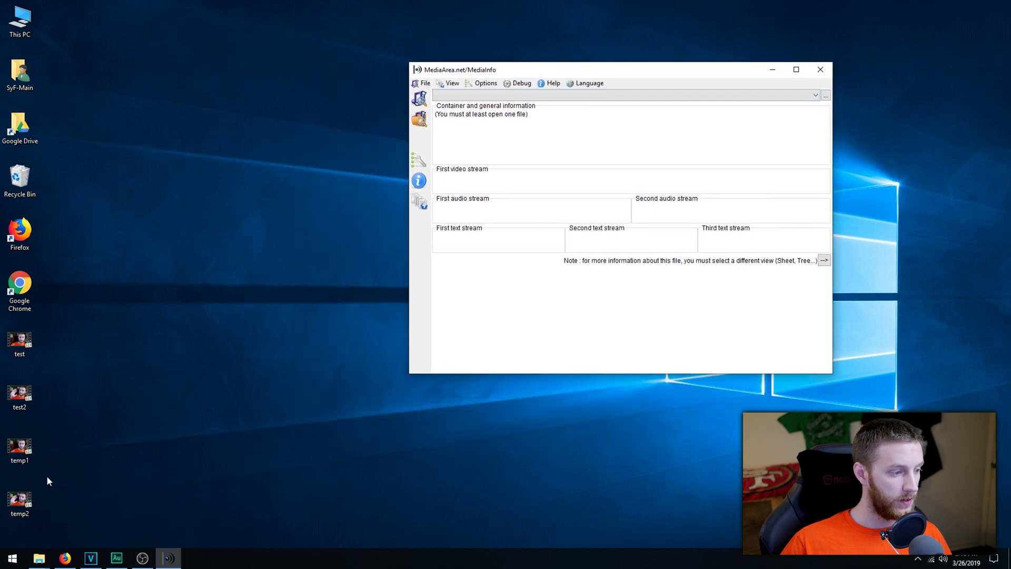
left_click(19, 442)
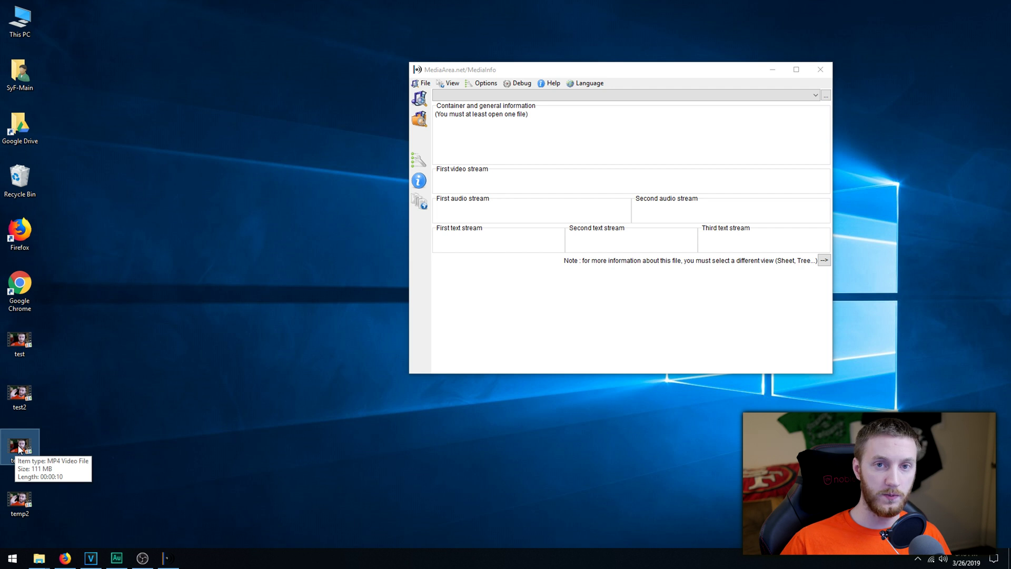
left_click_drag(18, 448, 515, 248)
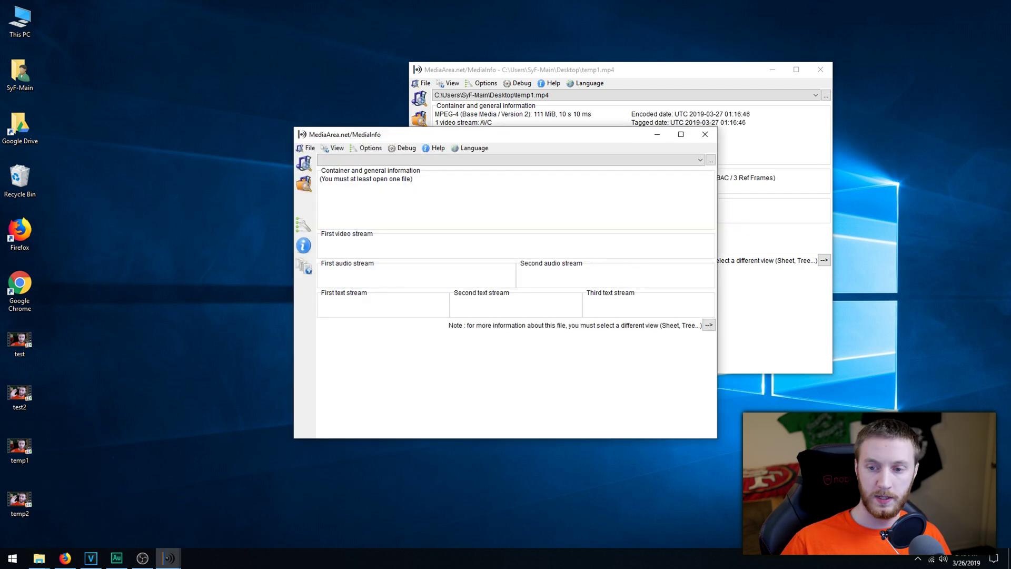
left_click_drag(745, 312, 466, 284)
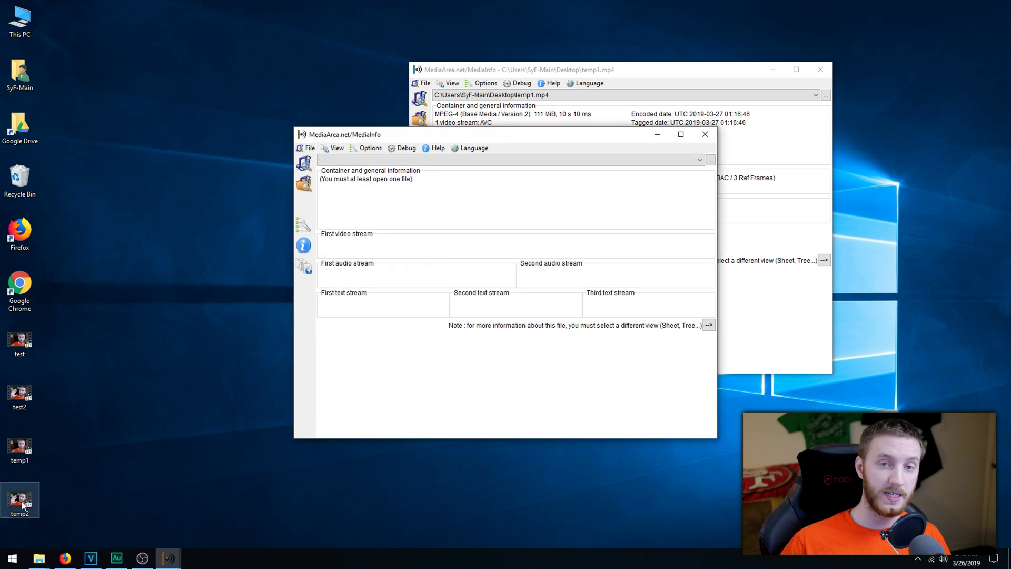
left_click_drag(19, 503, 549, 379)
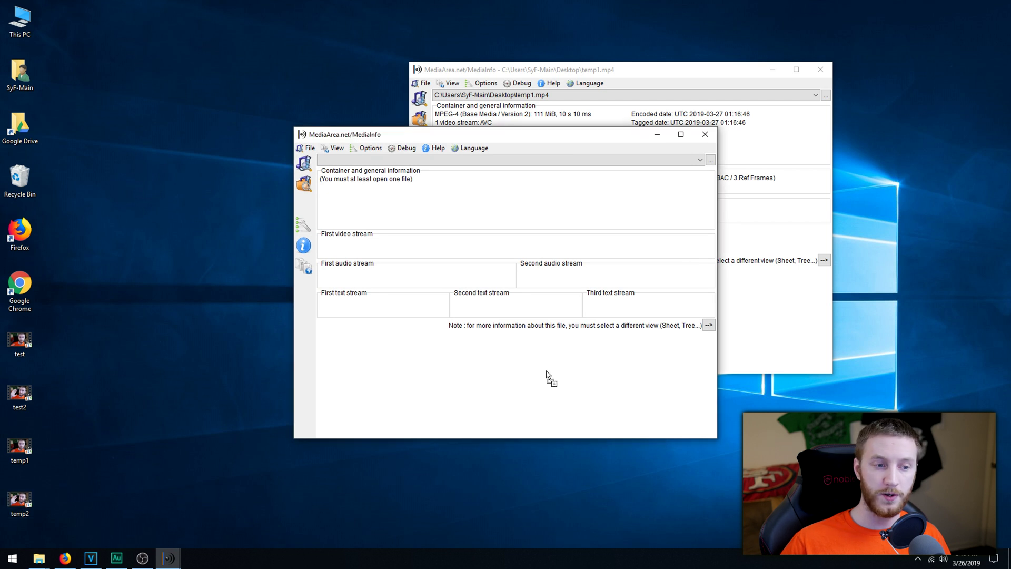
Step: Arrange the reports with P1070200.MP4 left, temp1.mp4 middle and temp2.mp4 right
left_click_drag(527, 139, 774, 145)
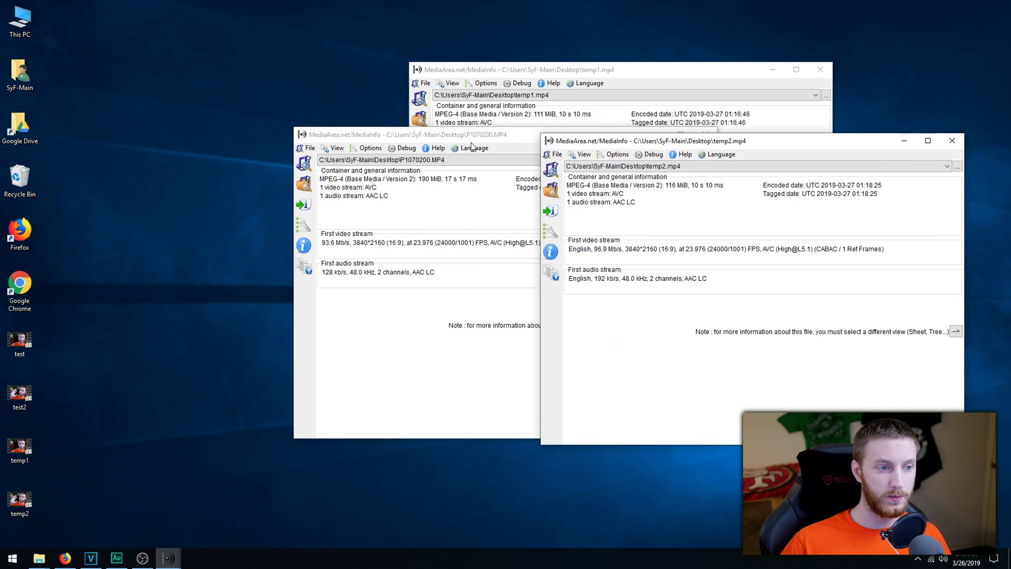
left_click_drag(504, 134, 220, 135)
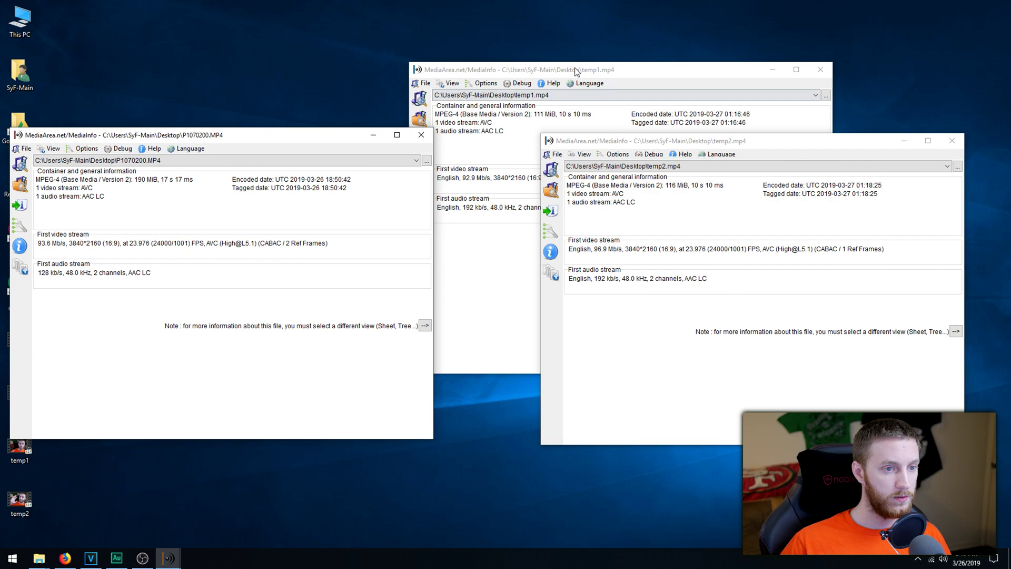
left_click_drag(591, 72, 474, 125)
left_click_drag(813, 141, 849, 125)
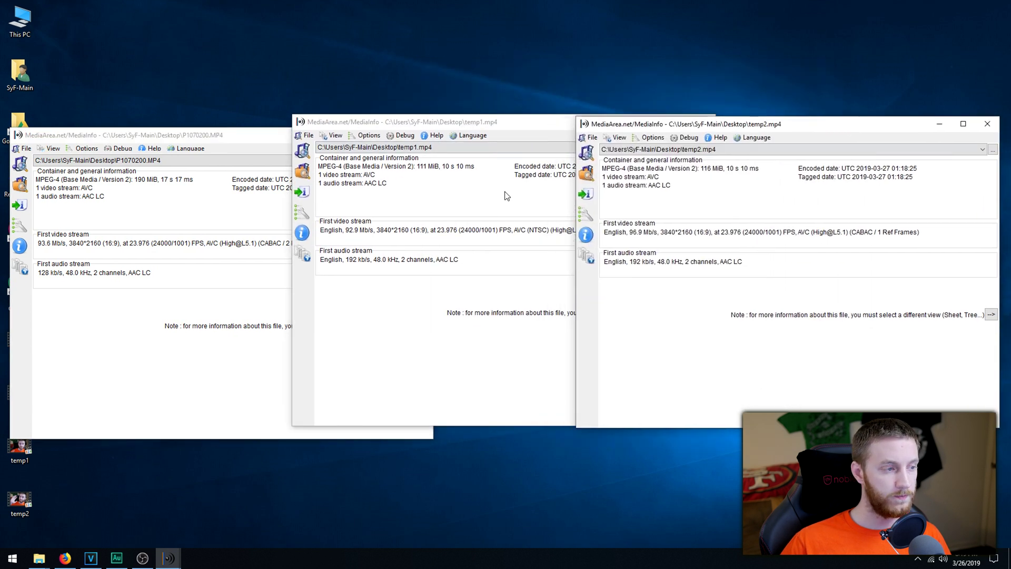
Step: Show the P1070200.MP4 report in Tree view and scroll down to its Video section
left_click(150, 363)
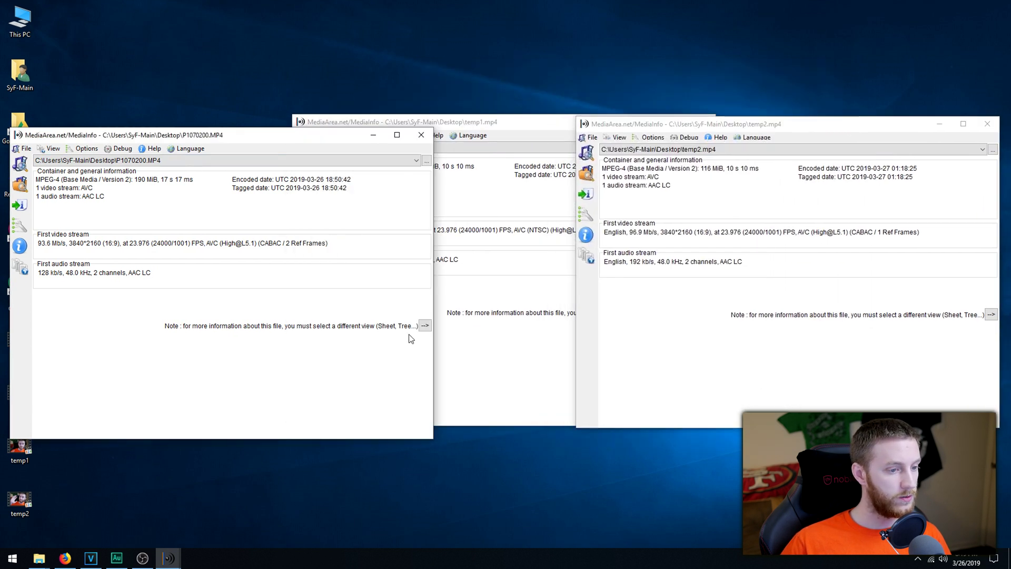
left_click(424, 326)
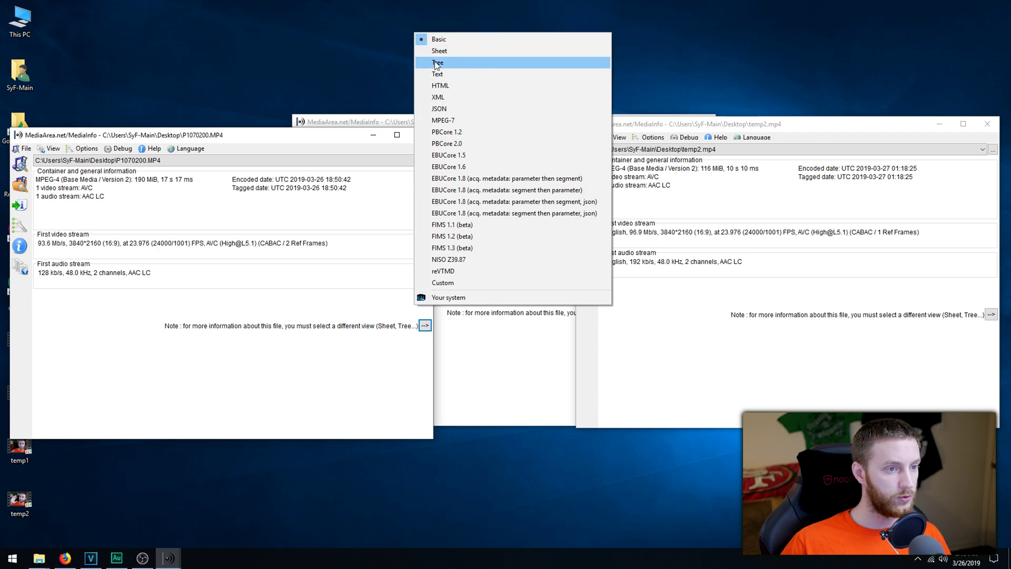
left_click(452, 62)
scroll(78, 280, "down", 4)
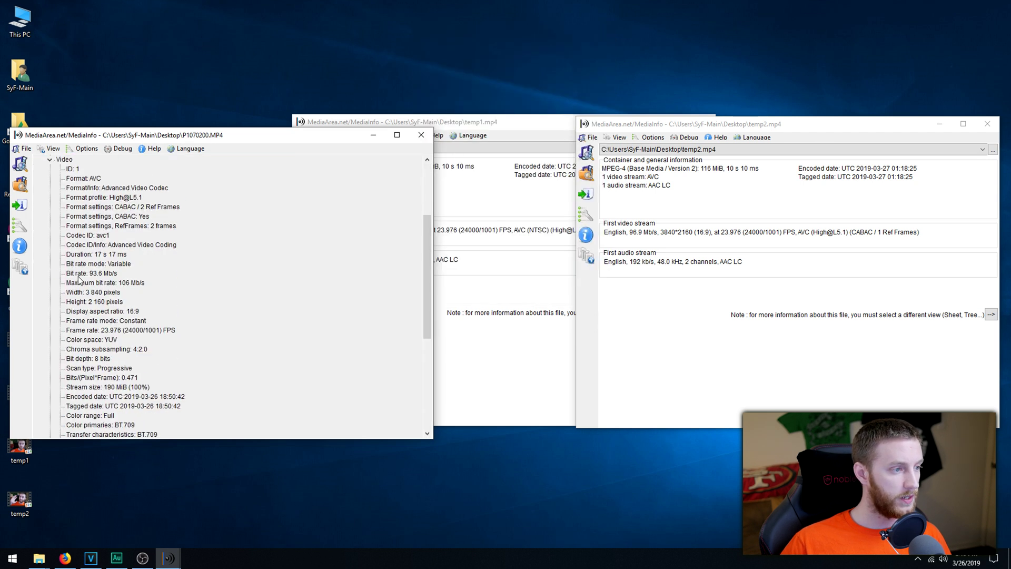
Step: Show the temp1.mp4 report in Tree view and scroll down to its Video bit rate
left_click(486, 257)
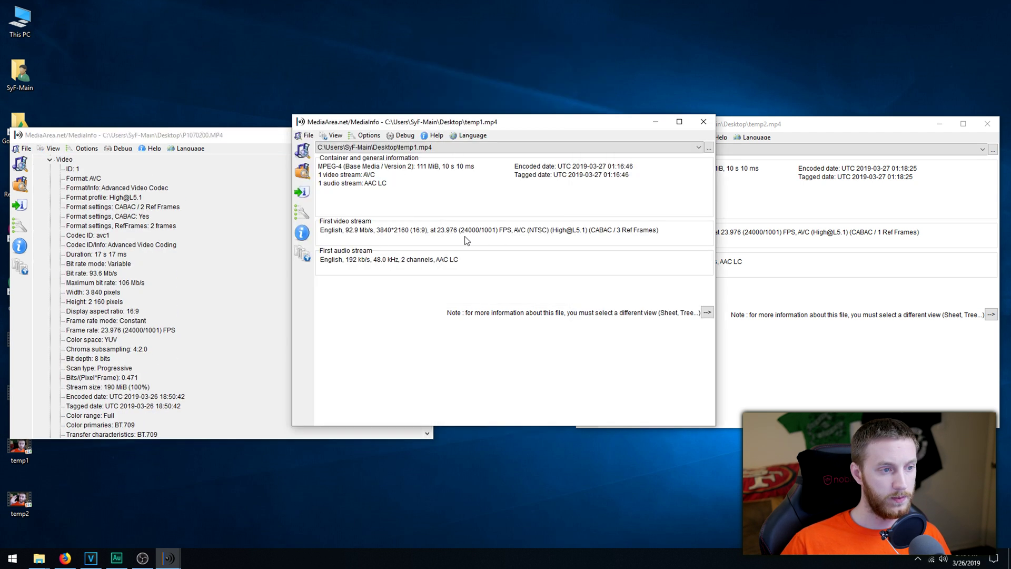
left_click(708, 313)
left_click(728, 50)
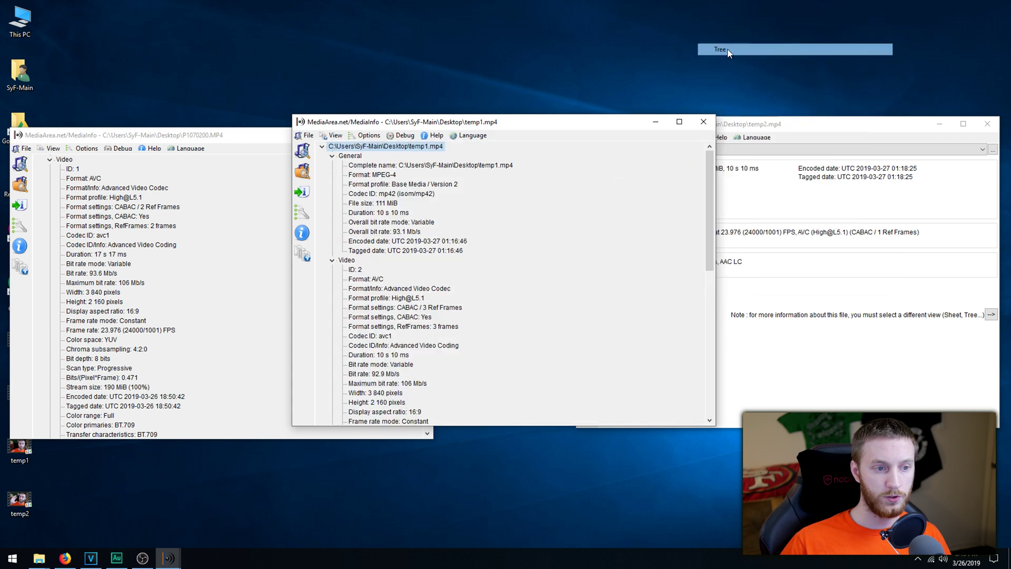
scroll(535, 293, "down", 4)
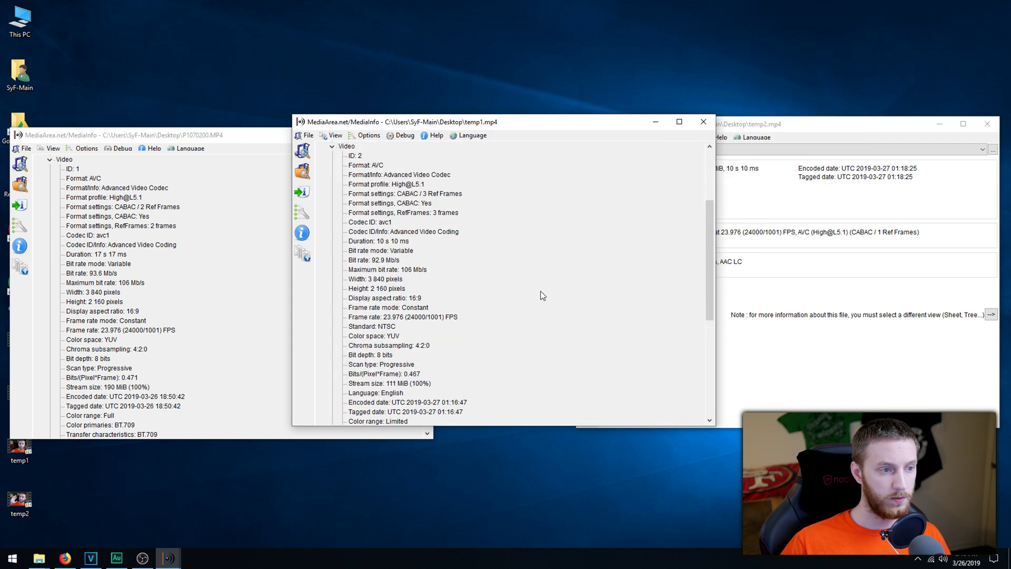
Step: Show the temp2.mp4 report in Tree view and scroll down to its Video bit rate
left_click(991, 315)
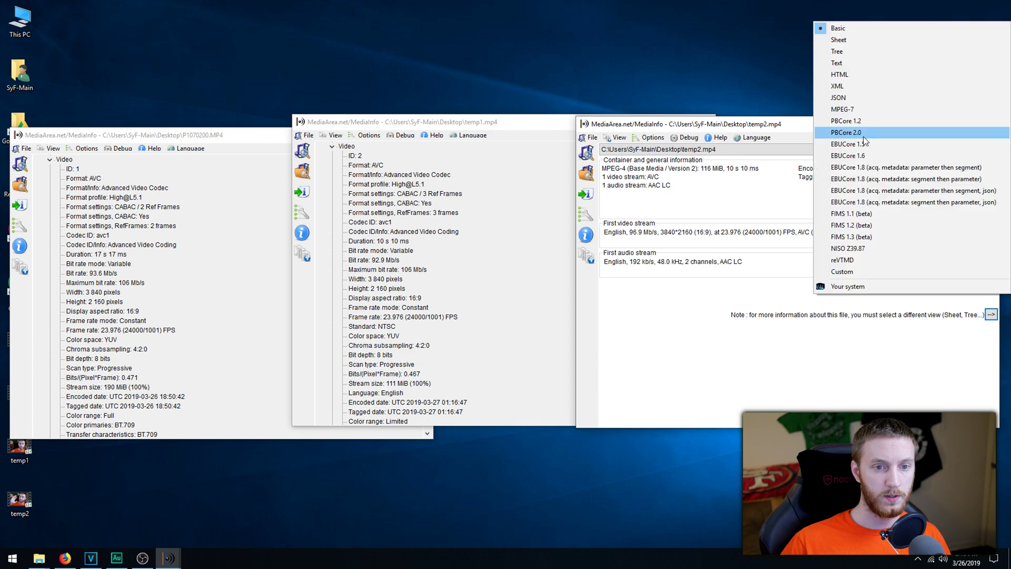
left_click(862, 52)
scroll(768, 276, "down", 2)
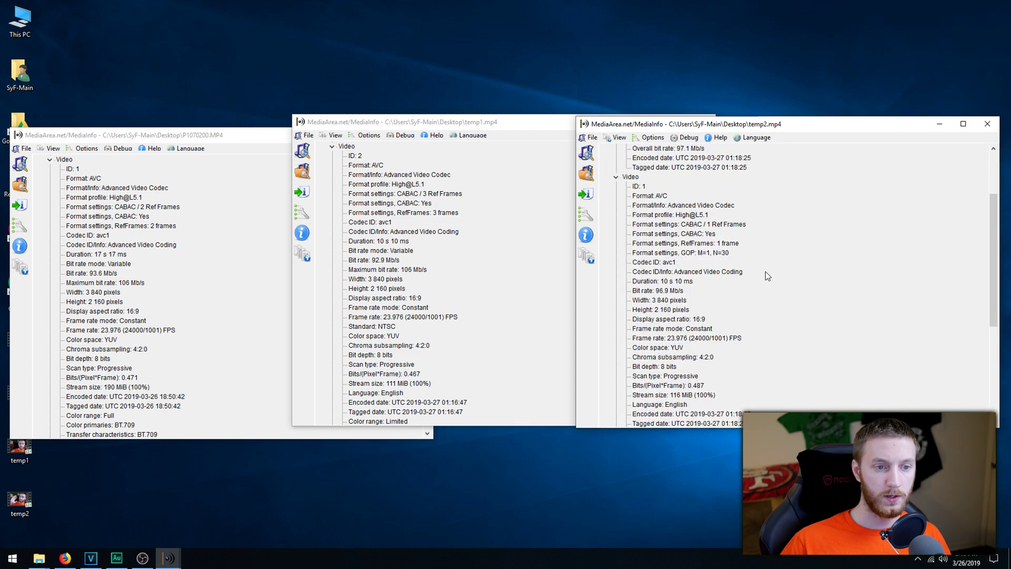
left_click_drag(514, 127, 409, 138)
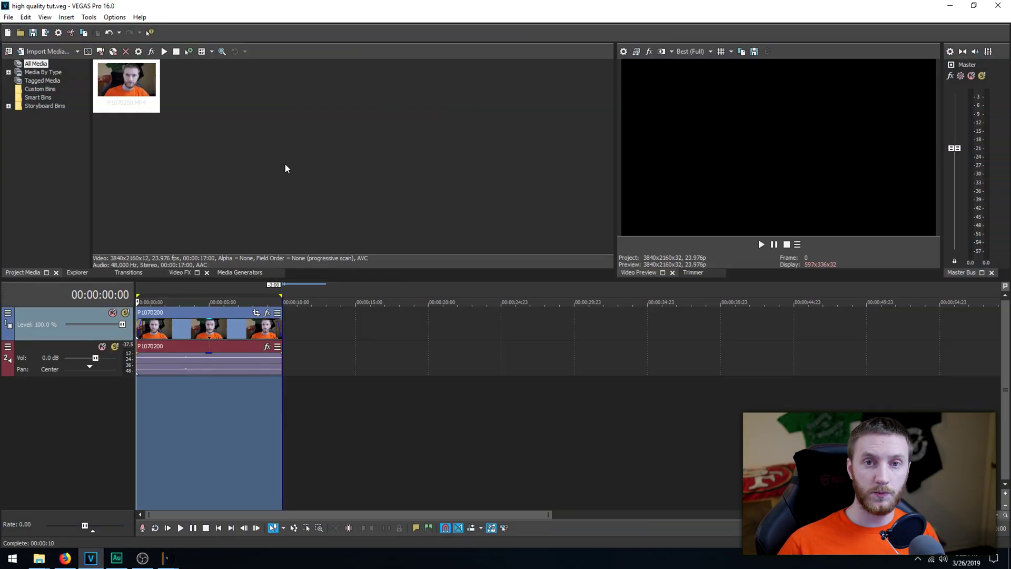
Step: Render As Sony XAVC / XAVC S using the XAVC S Long 3840x2160-23.976p template, opening its custom settings
left_click(9, 16)
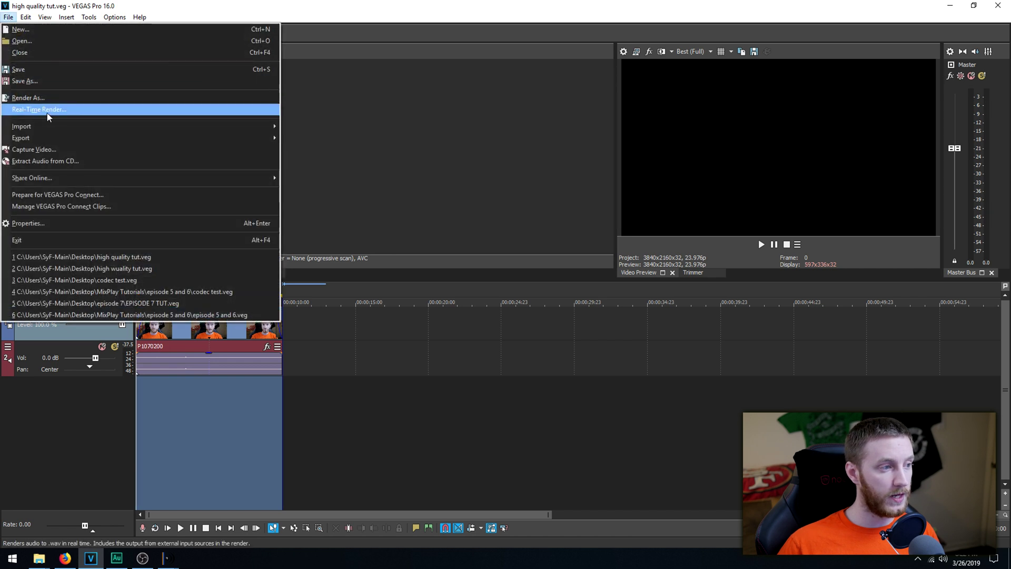
left_click(34, 98)
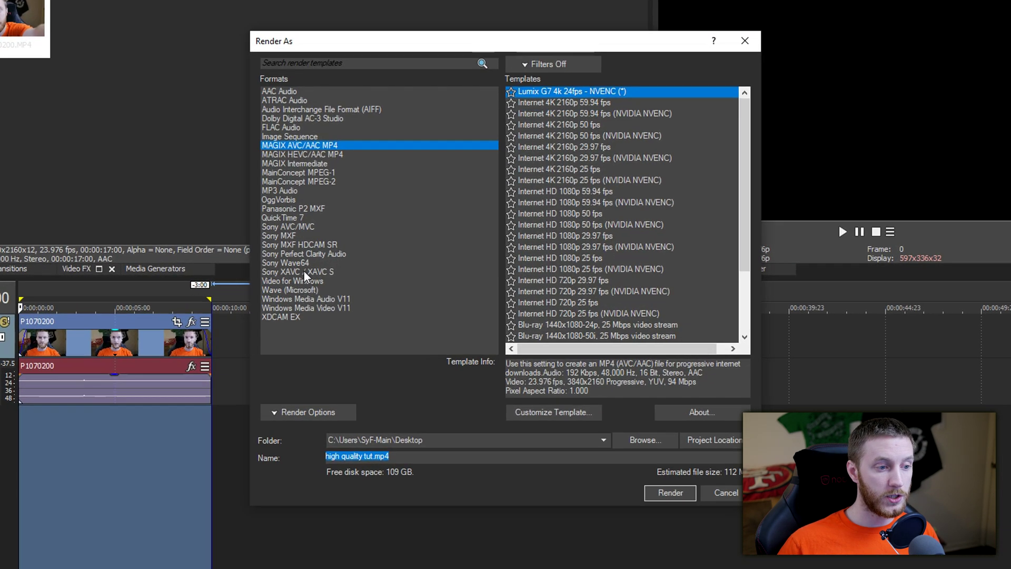
left_click(346, 274)
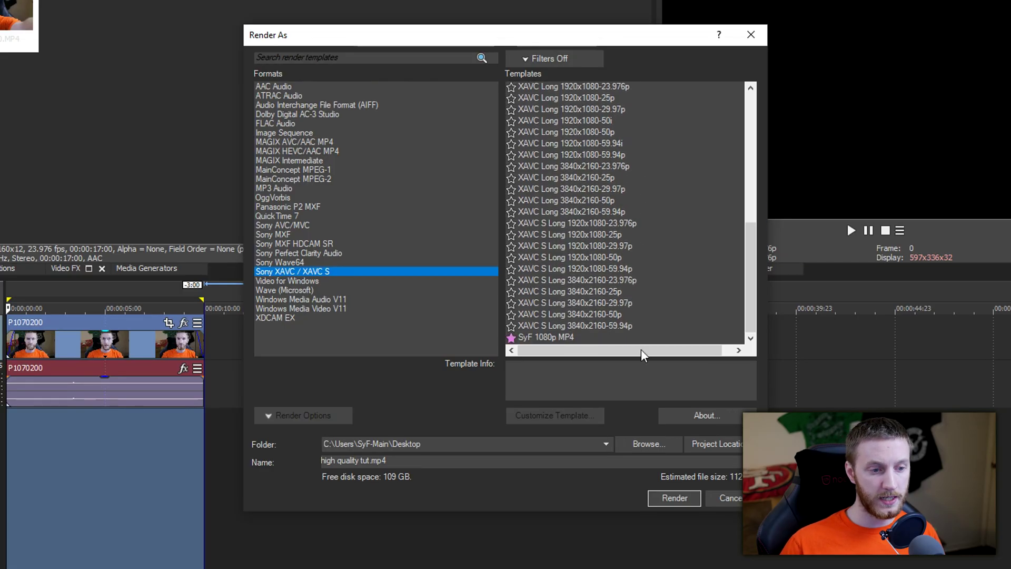
left_click(589, 258)
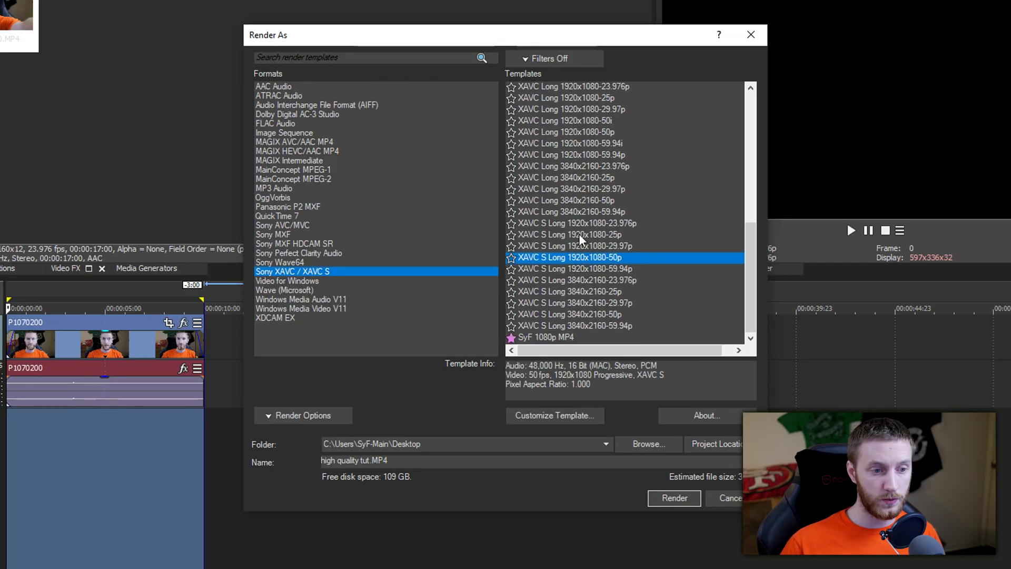
left_click(577, 280)
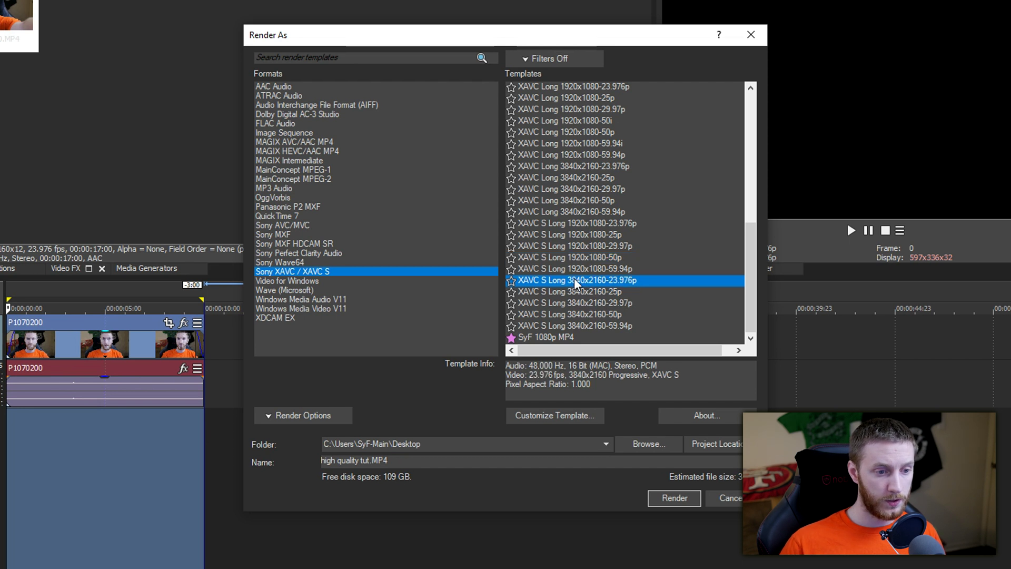
left_click(582, 416)
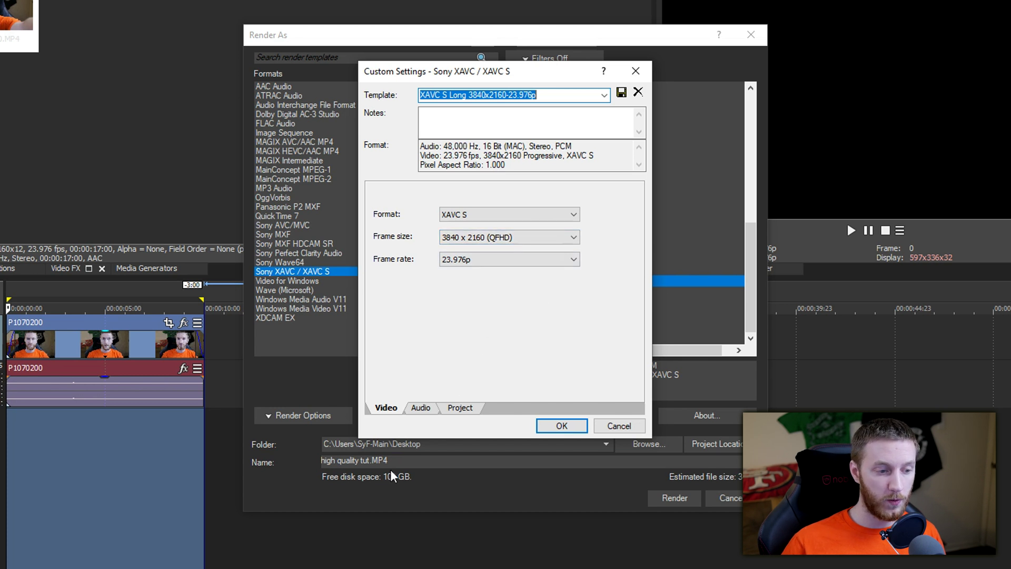
left_click(606, 403)
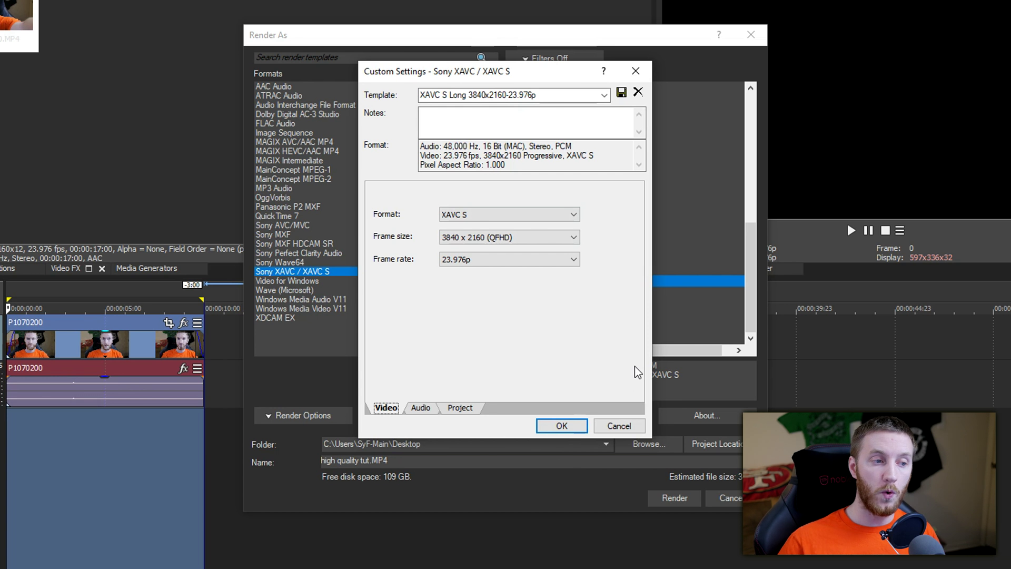
Step: Switch to MAGIX AVC/AAC MP4's Lumix G7 4k 24fps template and view its 100,000,000 bps custom settings
left_click(616, 425)
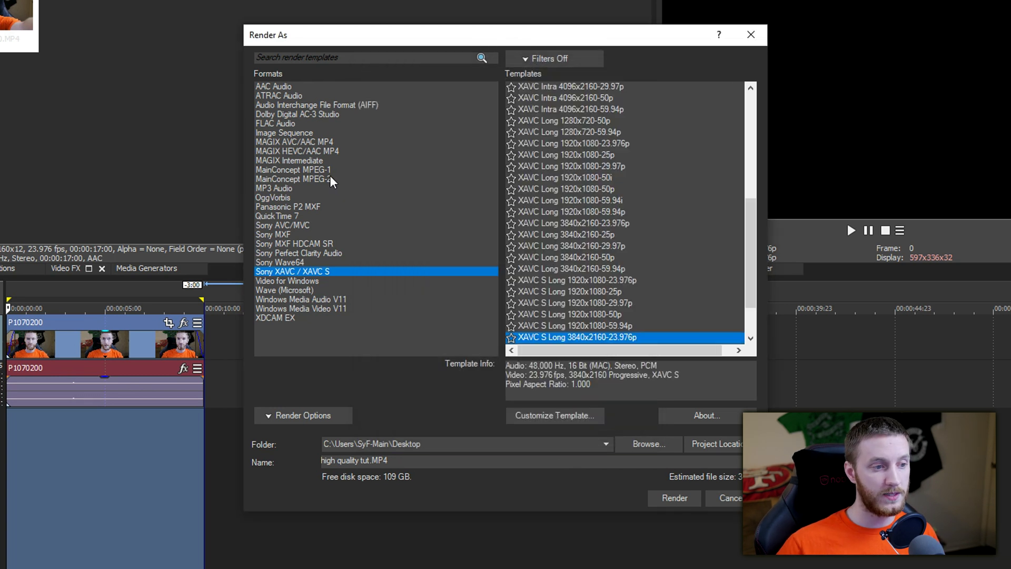
left_click(310, 143)
scroll(564, 263, "down", 10)
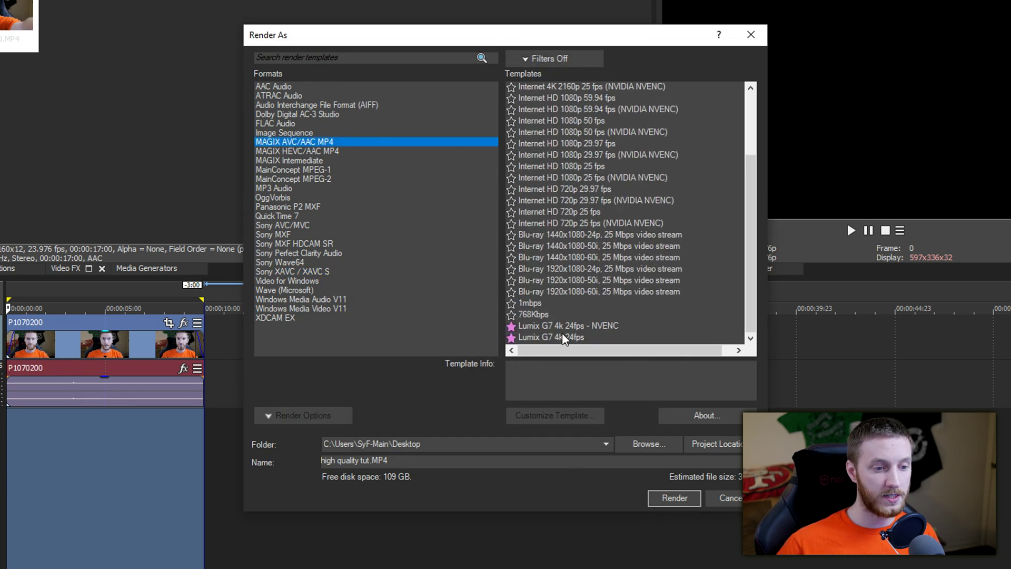
left_click(562, 337)
left_click(562, 415)
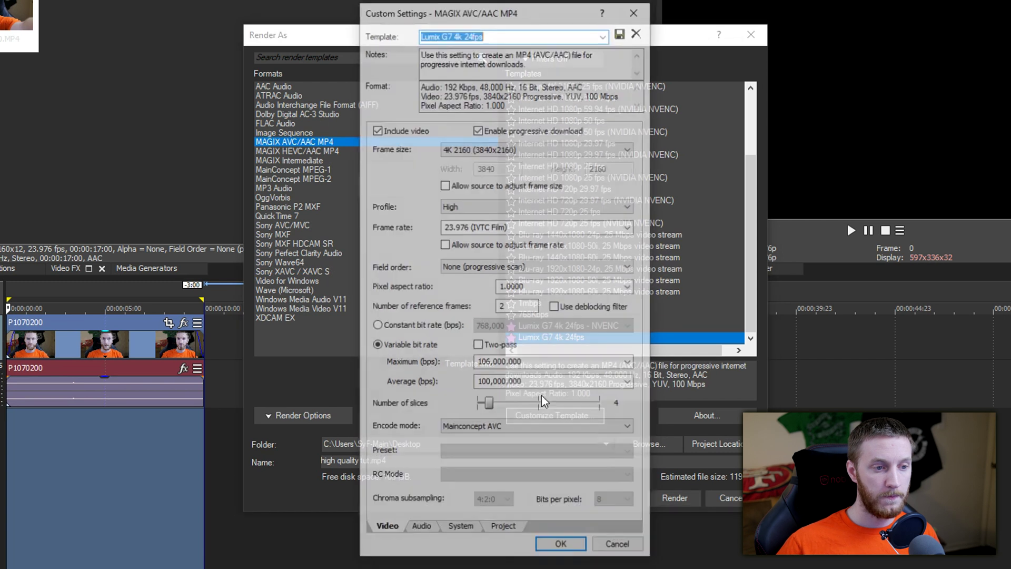